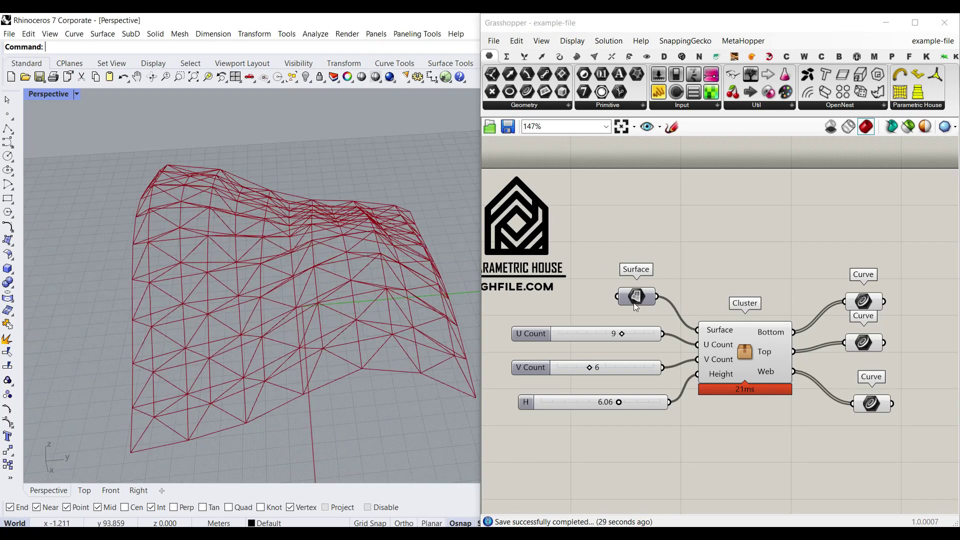
# Bake the surface held by the Surface parameter into Rhino and delete the baked copy.
pyautogui.click(636, 297)
pyautogui.moveTo(260, 315); pyautogui.dragTo(314, 289, button='right')
pyautogui.rightClick(640, 299)
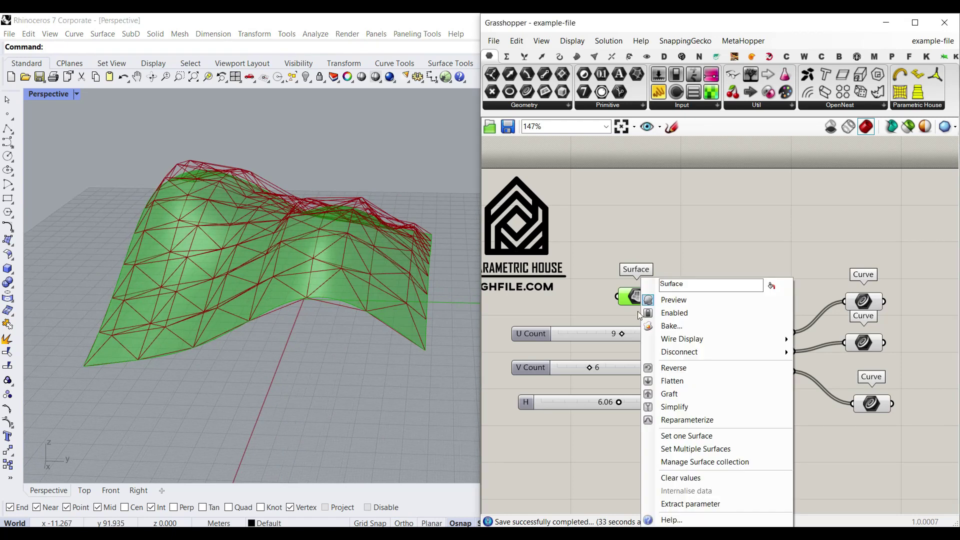
pyautogui.click(671, 326)
pyautogui.click(670, 439)
pyautogui.moveTo(280, 260); pyautogui.dragTo(310, 300, button='right')
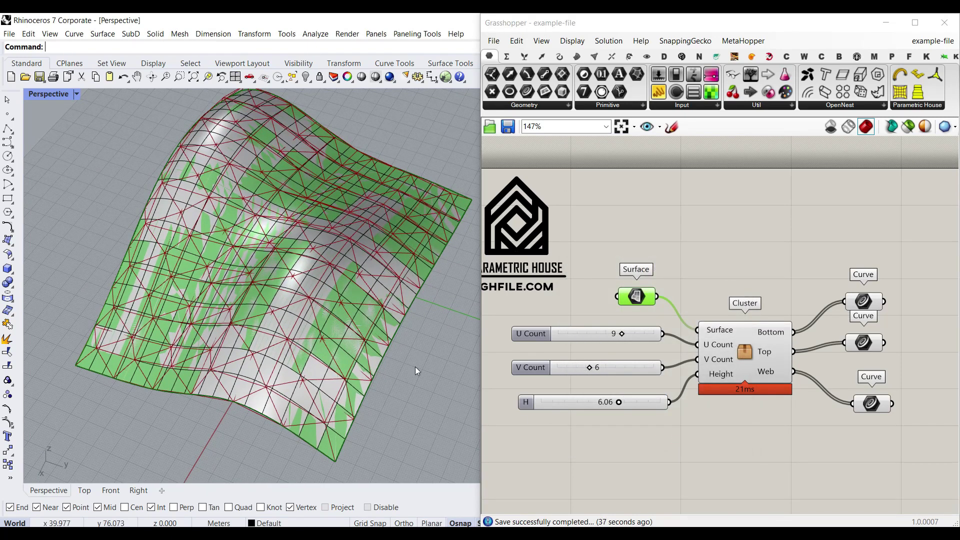
pyautogui.click(320, 356)
pyautogui.press('Delete')
pyautogui.moveTo(297, 375); pyautogui.dragTo(332, 311, button='right')
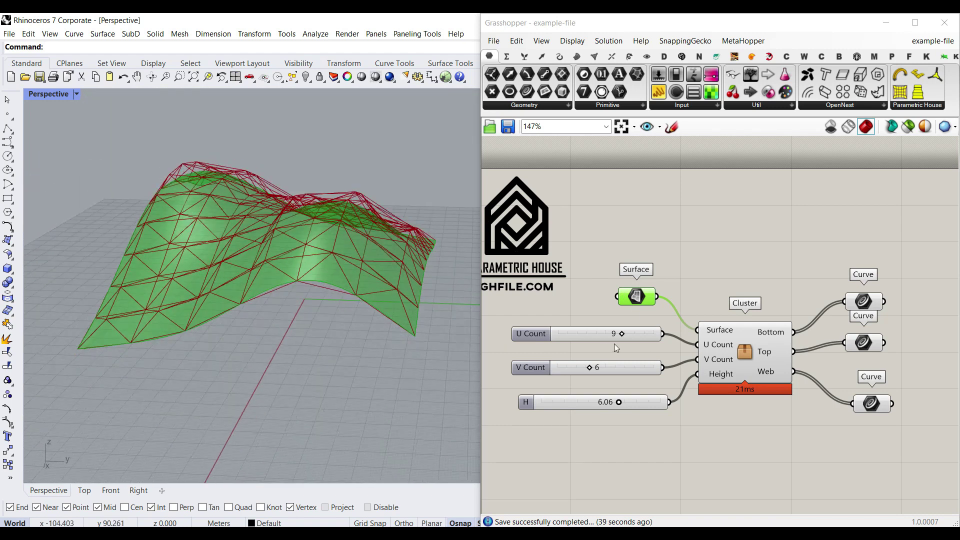
# Set the U Count slider to 5, V Count to 6 and the H slider to 7.76.
pyautogui.scroll(2, 624, 344)
pyautogui.moveTo(756, 328); pyautogui.dragTo(695, 333)
pyautogui.moveTo(710, 375)
pyautogui.mouseDown()
pyautogui.moveTo(685, 374)
pyautogui.moveTo(710, 382)
pyautogui.mouseUp()
pyautogui.moveTo(756, 425)
pyautogui.mouseDown()
pyautogui.moveTo(791, 423)
pyautogui.moveTo(661, 422)
pyautogui.moveTo(761, 420)
pyautogui.mouseUp()
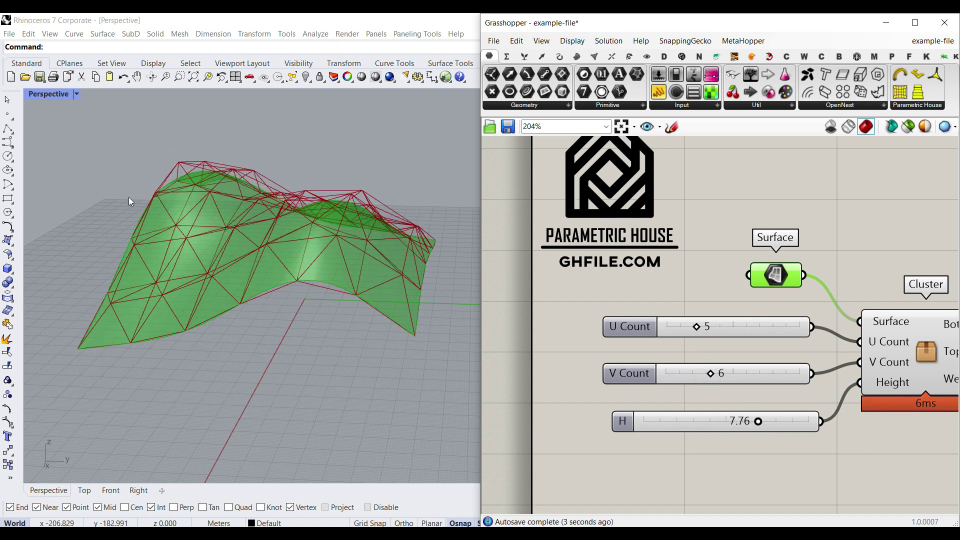
# Examine the cluster component and preview its Bottom, Top and Web curve outputs one by one on the model.
pyautogui.moveTo(128, 201); pyautogui.dragTo(193, 289, button='right')
pyautogui.moveTo(829, 351); pyautogui.dragTo(677, 302, button='right')
pyautogui.moveTo(772, 305)
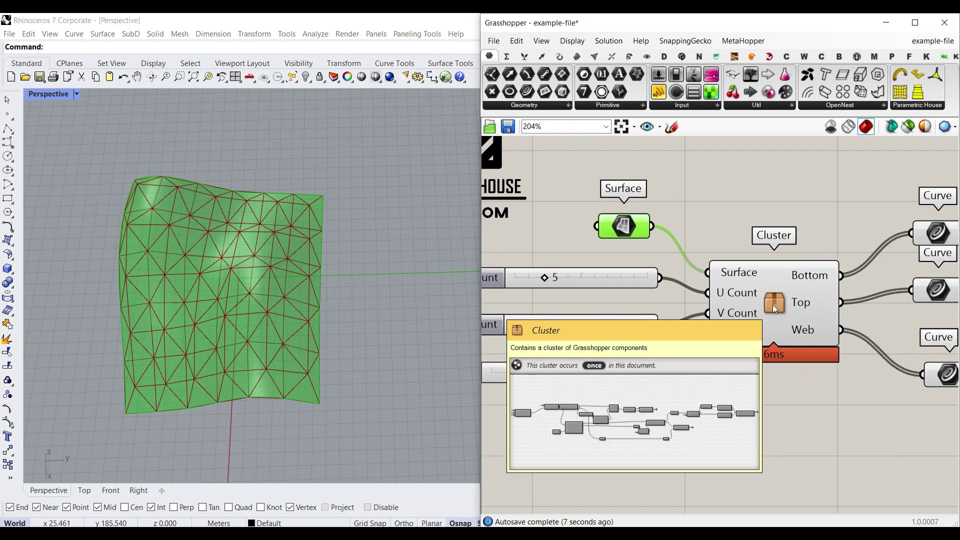
pyautogui.moveTo(837, 285); pyautogui.dragTo(737, 284, button='right')
pyautogui.scroll(5, 437, 273)
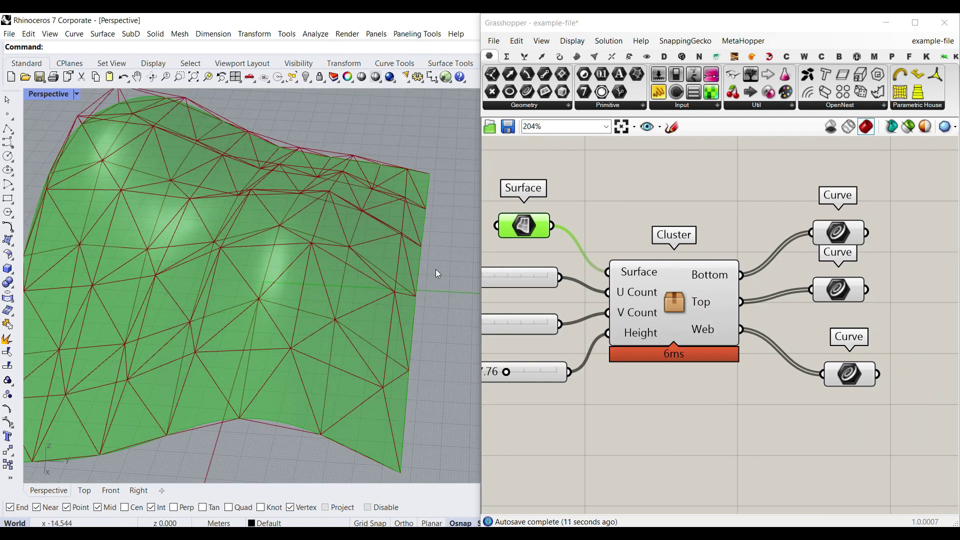
pyautogui.click(836, 235)
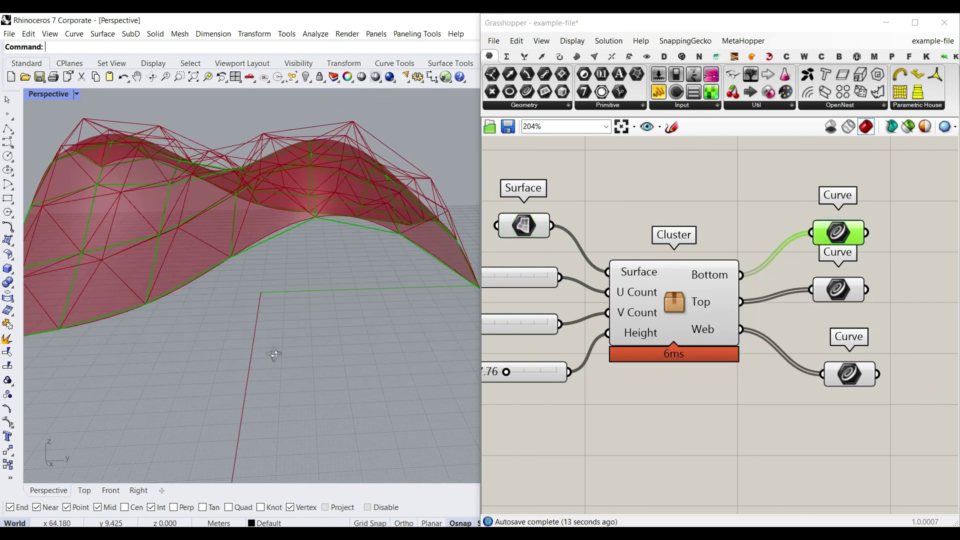
pyautogui.click(836, 293)
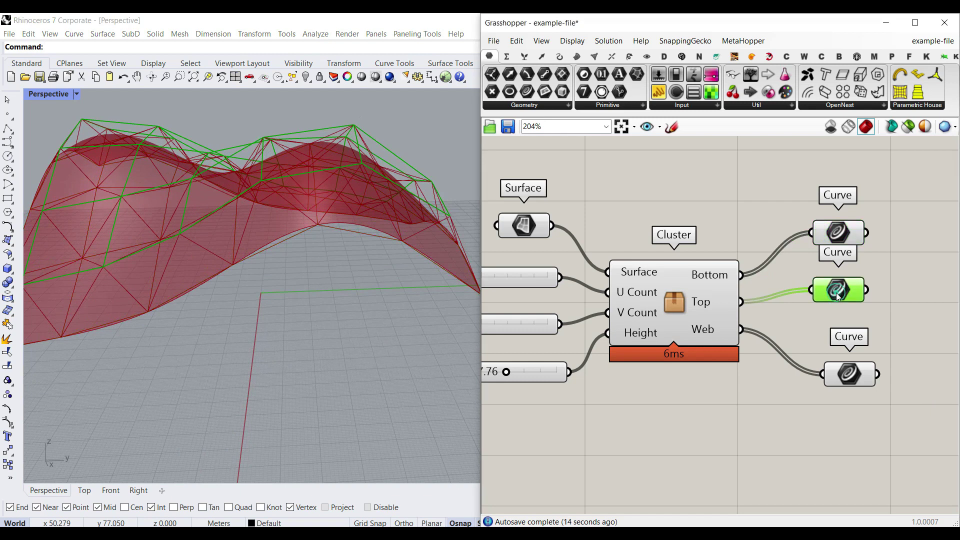
pyautogui.click(848, 381)
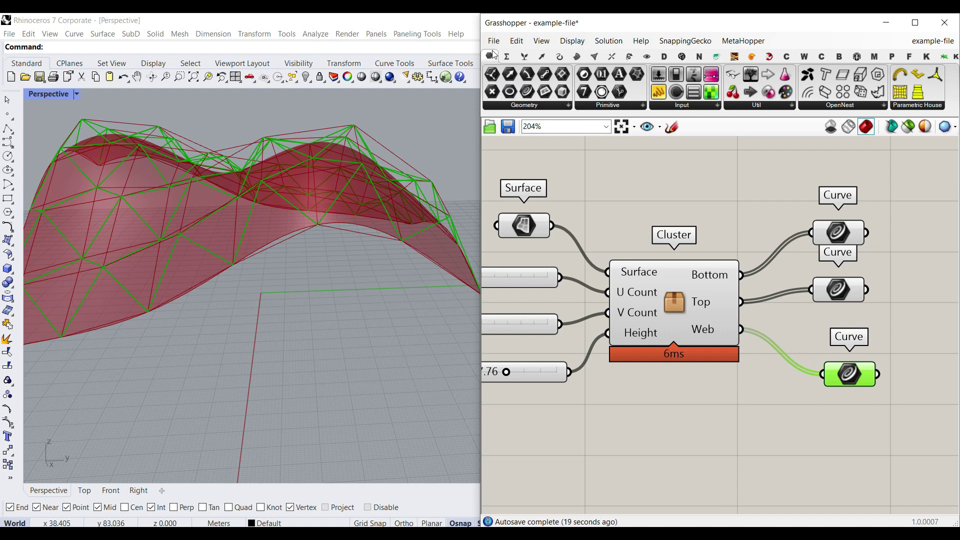
# Delete the cluster, its three Curve parameters and the three sliders, and reposition the remaining Surface parameter.
pyautogui.moveTo(891, 208); pyautogui.dragTo(646, 340)
pyautogui.press('Delete')
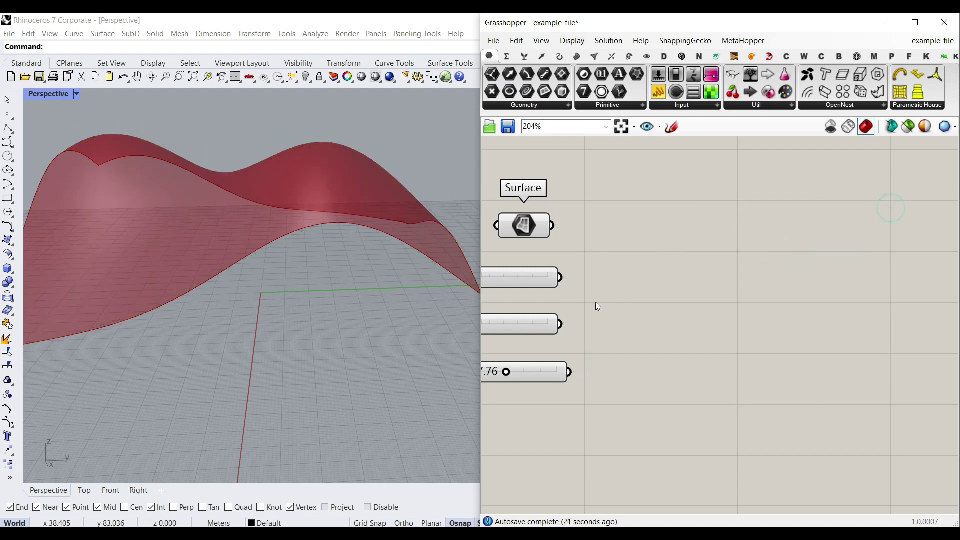
pyautogui.moveTo(609, 271); pyautogui.dragTo(515, 371)
pyautogui.press('Delete')
pyautogui.moveTo(523, 225); pyautogui.dragTo(554, 264)
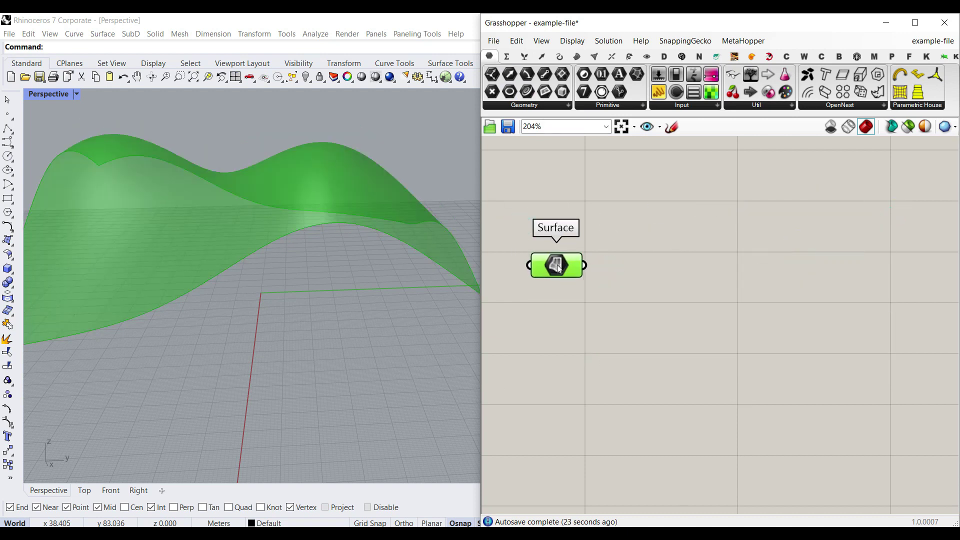
# Add an Isotrim component beside the Surface parameter and connect the surface to its Surface input.
pyautogui.scroll(-5, 275, 316)
pyautogui.scroll(3, 275, 316)
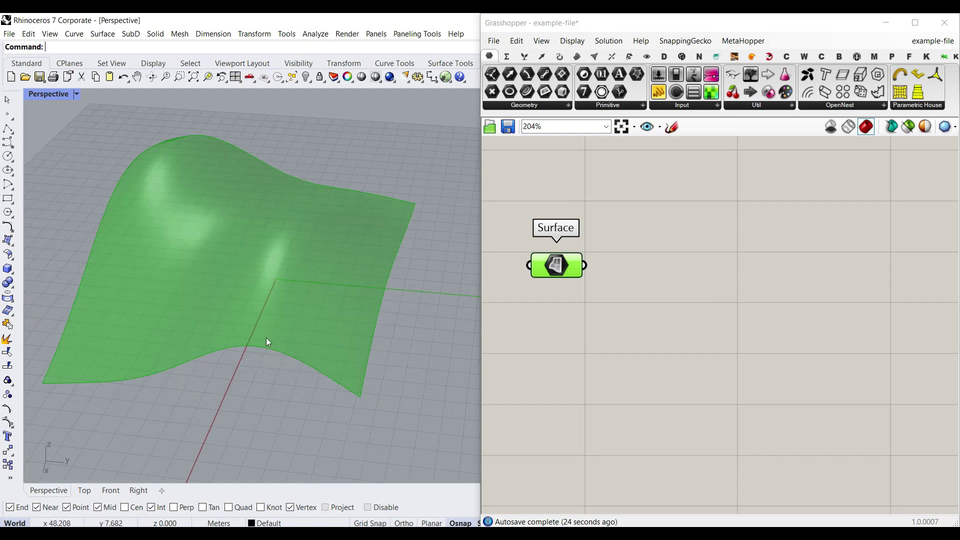
pyautogui.keyDown('shift'); pyautogui.moveTo(266, 338); pyautogui.dragTo(288, 348, button='right'); pyautogui.keyUp('shift')
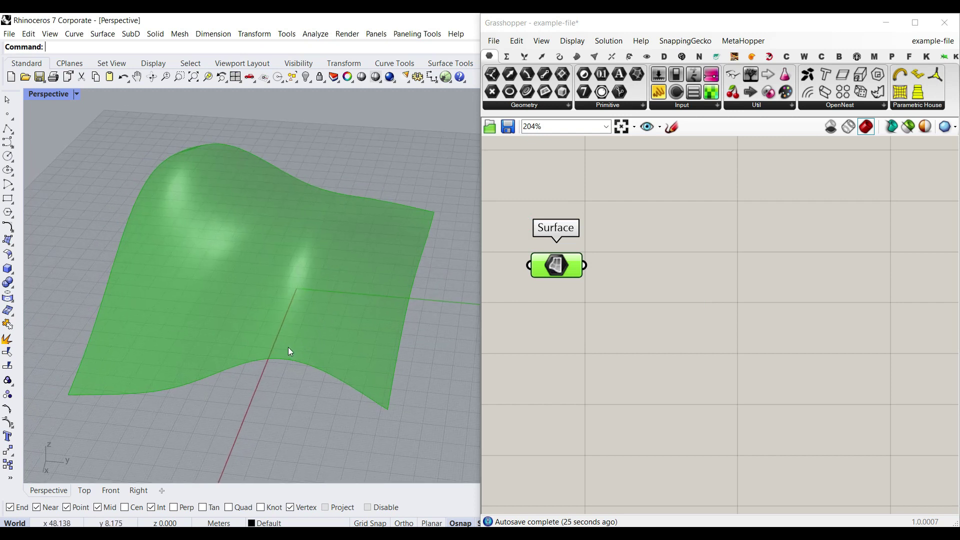
pyautogui.click(577, 57)
pyautogui.click(750, 106)
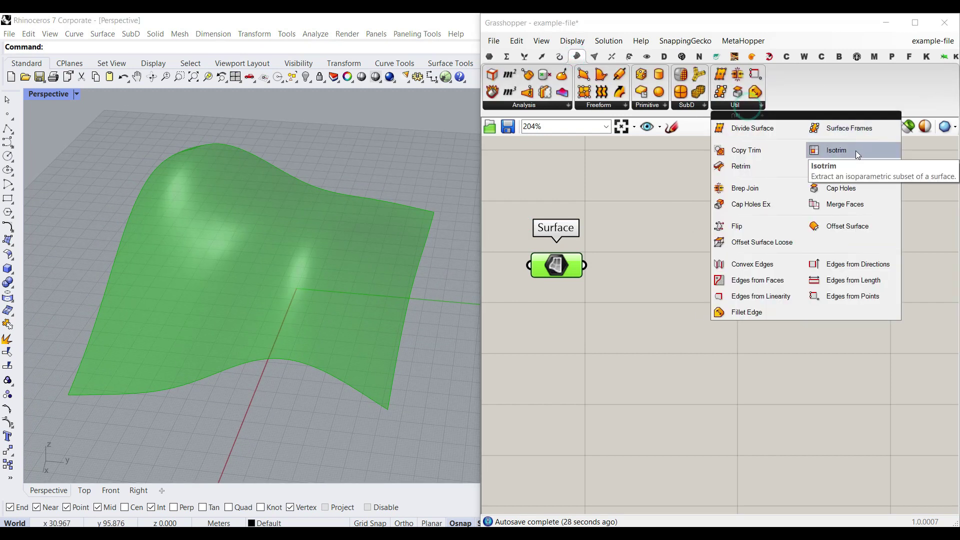
pyautogui.moveTo(856, 151); pyautogui.dragTo(716, 314)
pyautogui.scroll(3, 693, 281)
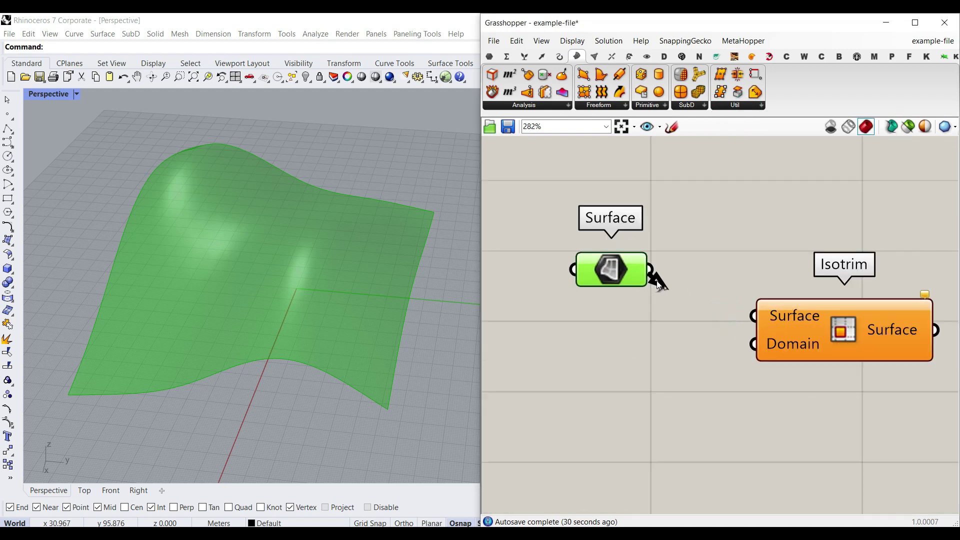
pyautogui.moveTo(649, 271); pyautogui.dragTo(755, 318)
pyautogui.moveTo(835, 338); pyautogui.dragTo(741, 335, button='right')
pyautogui.moveTo(742, 335); pyautogui.dragTo(781, 292)
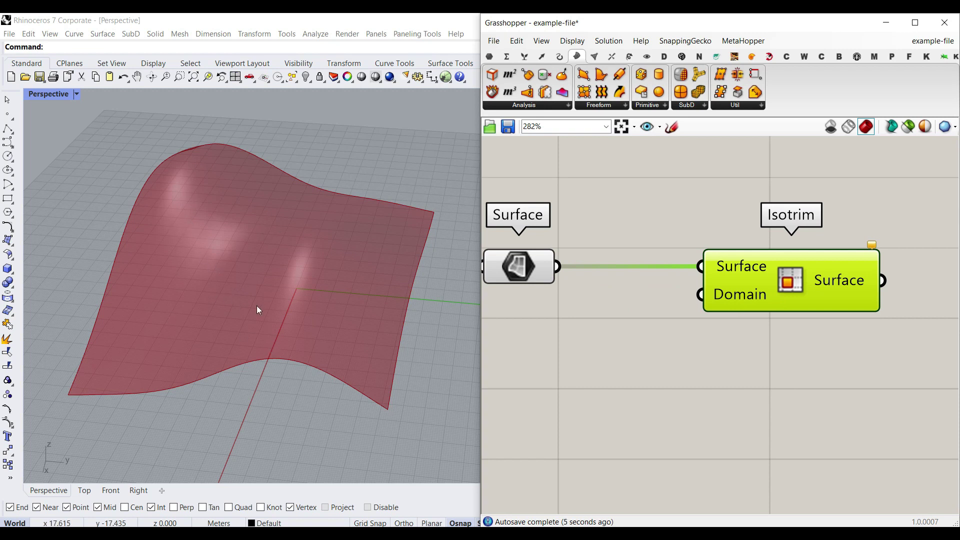
# Add a Divide Domain² component, feed the surface into its Domain and connect its Segments to Isotrim's Domain input.
pyautogui.click(506, 56)
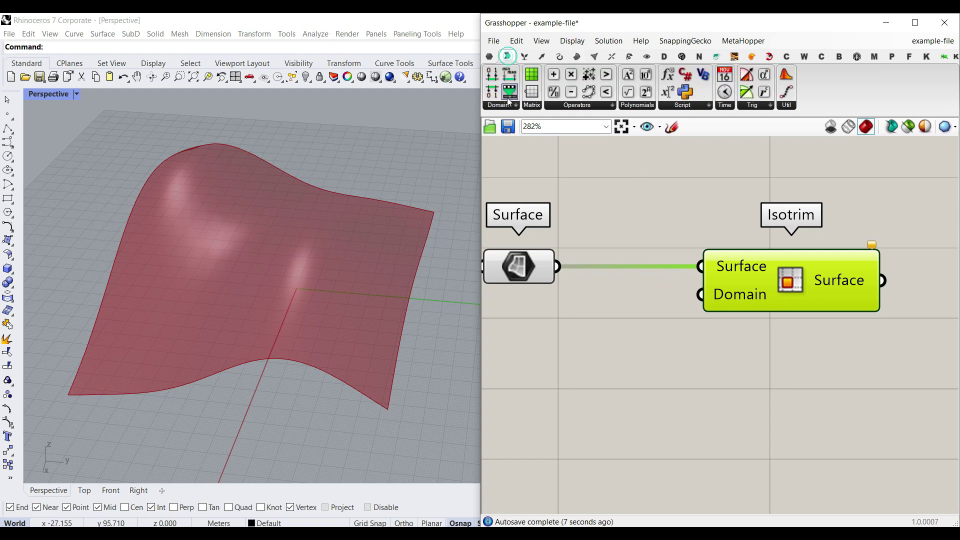
pyautogui.click(503, 106)
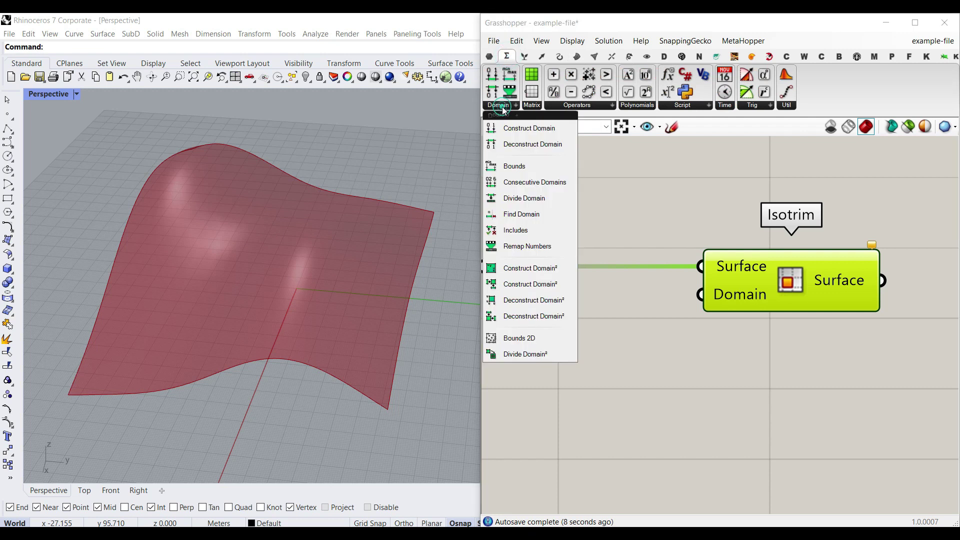
pyautogui.click(523, 354)
pyautogui.click(627, 377)
pyautogui.moveTo(554, 339); pyautogui.dragTo(554, 340)
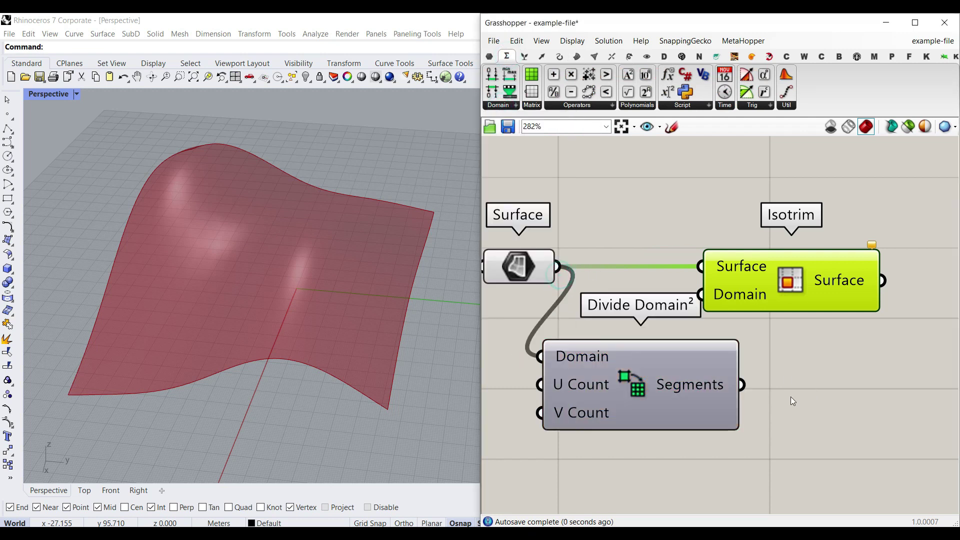
pyautogui.moveTo(753, 386); pyautogui.dragTo(731, 319)
pyautogui.moveTo(755, 378); pyautogui.dragTo(702, 295)
pyautogui.moveTo(772, 287); pyautogui.dragTo(869, 287)
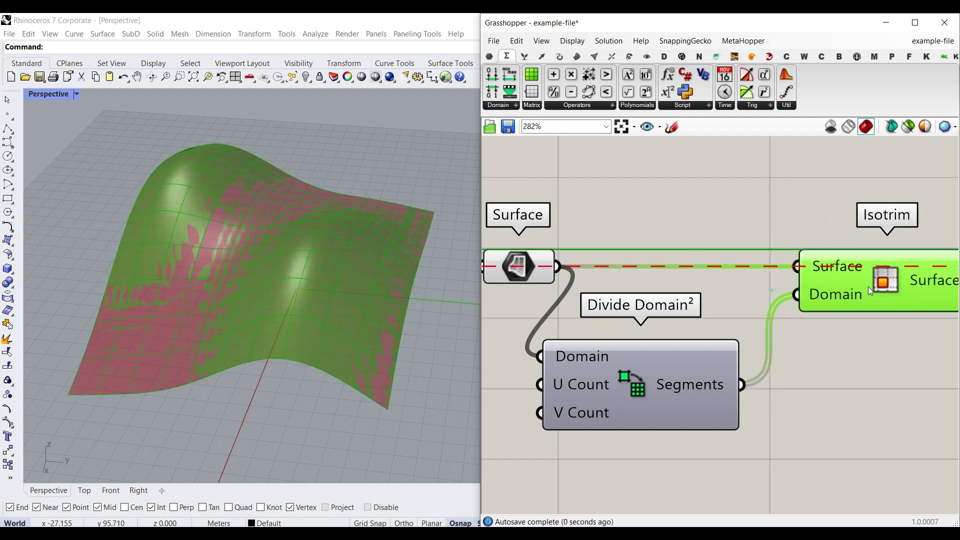
# Reposition the Divide Domain² component and turn off the preview of the Surface parameter.
pyautogui.click(825, 405)
pyautogui.click(517, 273)
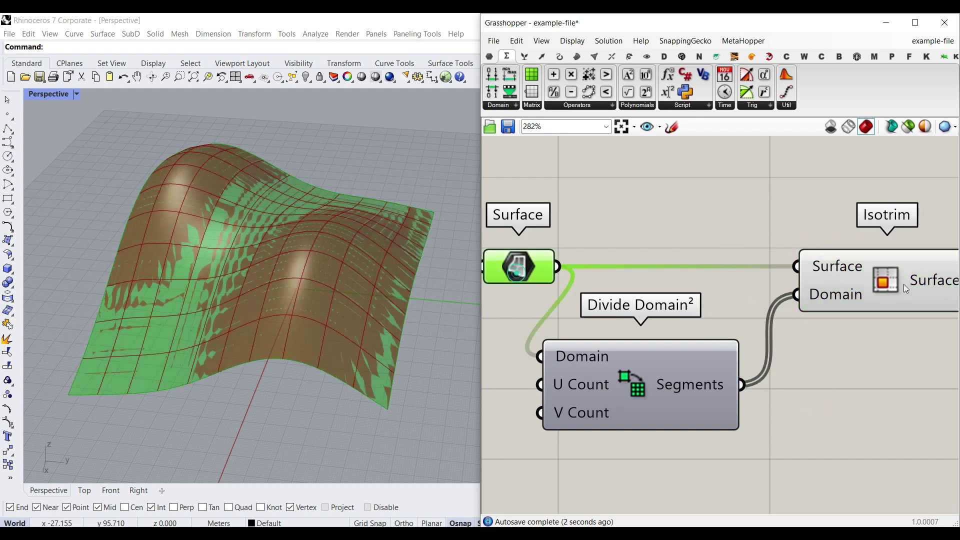
pyautogui.click(904, 284)
pyautogui.moveTo(619, 363); pyautogui.dragTo(665, 377)
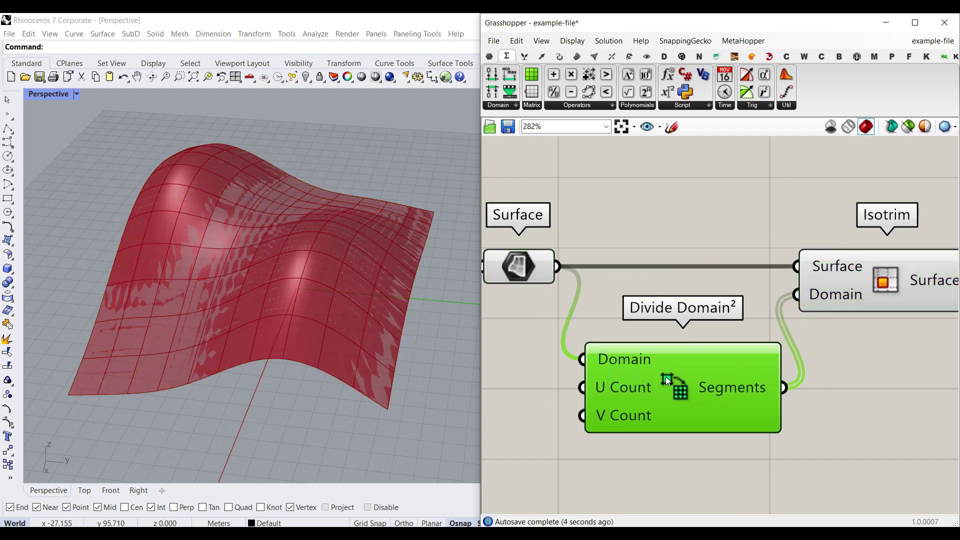
pyautogui.rightClick(527, 259)
pyautogui.click(553, 283)
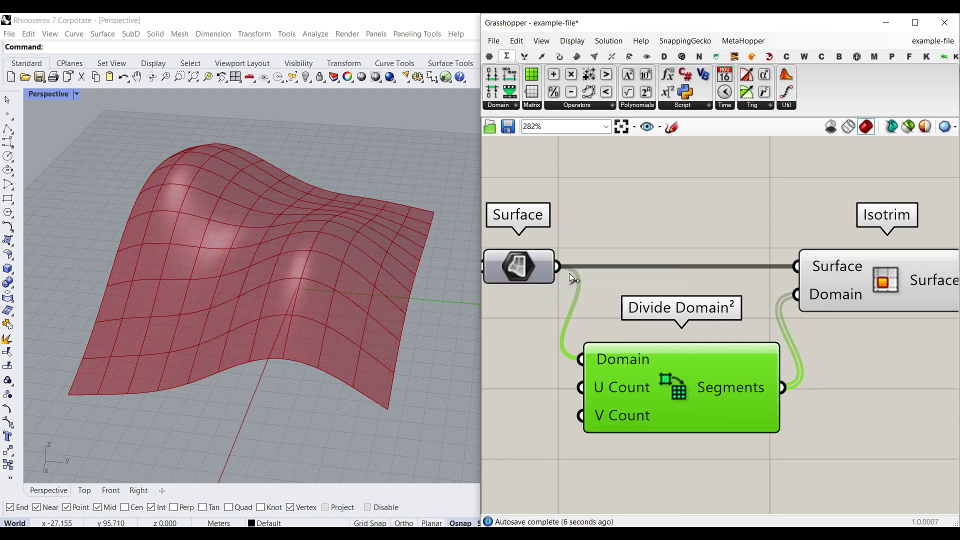
# Create a 3 to 12 number slider, duplicate it, and connect the two sliders to Divide Domain²'s U Count and V Count.
pyautogui.moveTo(610, 404); pyautogui.dragTo(677, 363, button='right')
pyautogui.moveTo(488, 351); pyautogui.dragTo(566, 376, button='right')
pyautogui.doubleClick(567, 376)
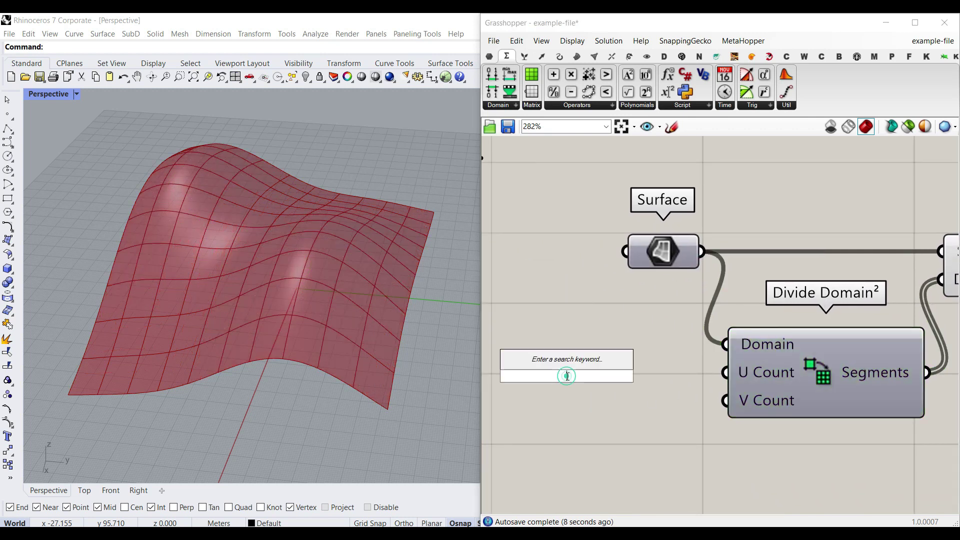
pyautogui.write('3..12')
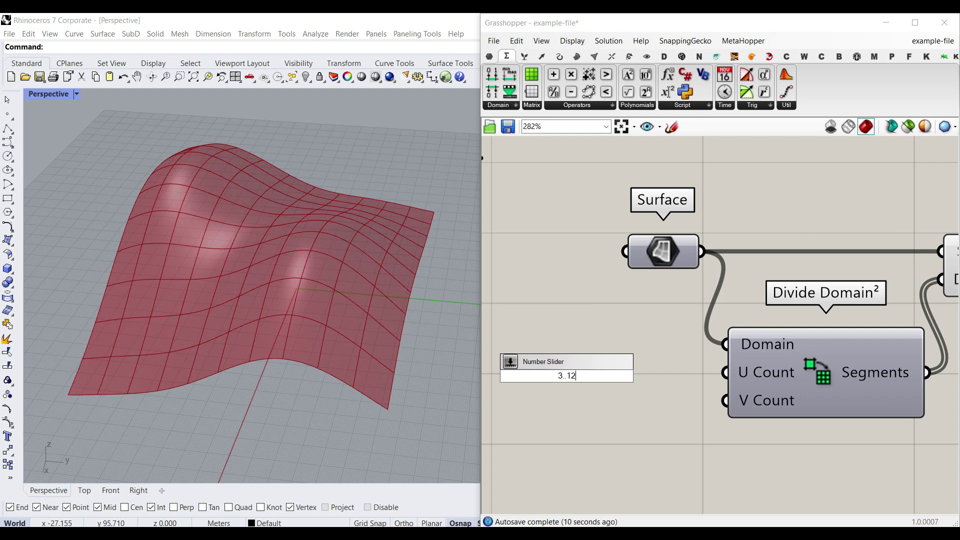
pyautogui.press('Return')
pyautogui.moveTo(636, 376); pyautogui.dragTo(621, 414)
pyautogui.hotkey('ctrl', 'c')
pyautogui.hotkey('ctrl', 'v')
pyautogui.moveTo(702, 370); pyautogui.dragTo(725, 400)
pyautogui.moveTo(599, 407); pyautogui.dragTo(671, 403, button='right')
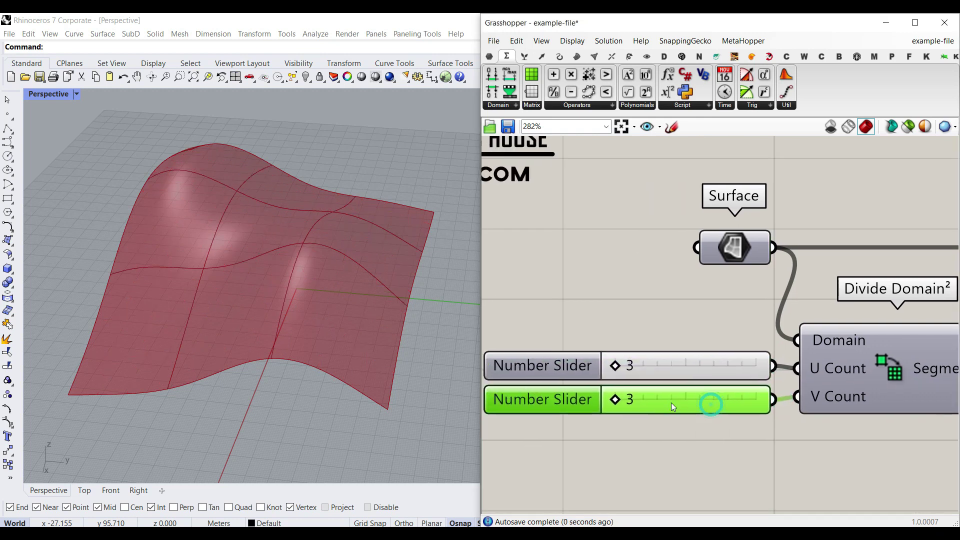
# Rename the two sliders U Count and V Count, and set both to 5.
pyautogui.rightClick(647, 364)
pyautogui.write('U Count')
pyautogui.press('Return')
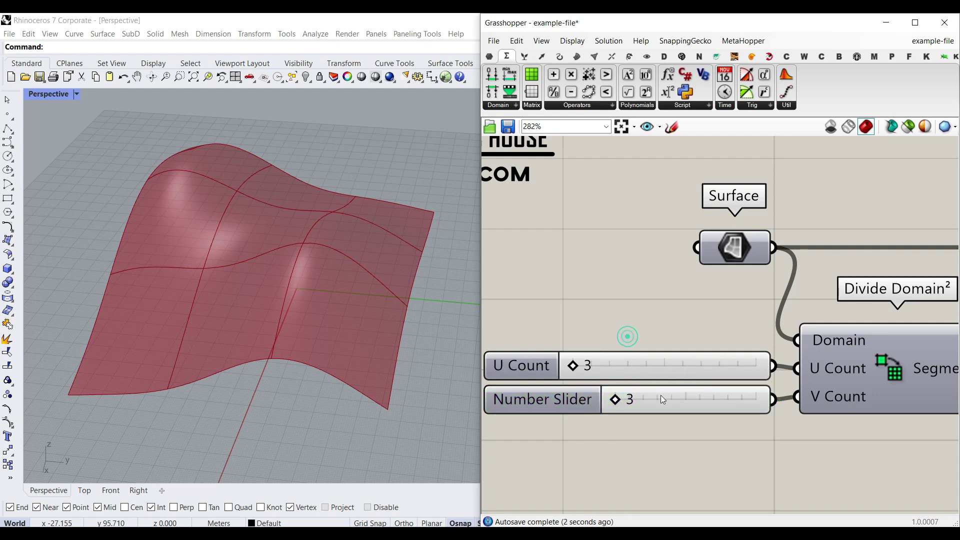
pyautogui.rightClick(661, 385)
pyautogui.write('V Count')
pyautogui.click(610, 329)
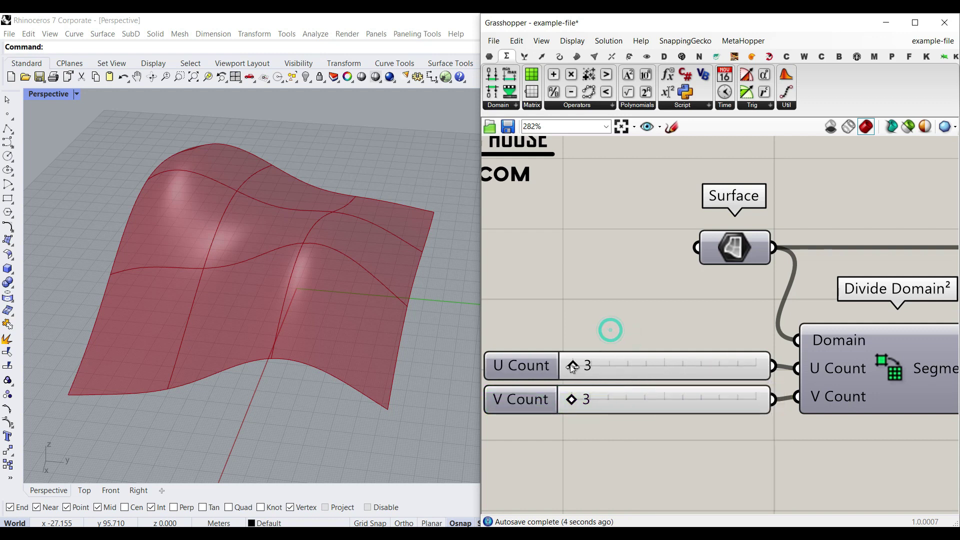
pyautogui.moveTo(571, 366); pyautogui.dragTo(613, 366)
pyautogui.moveTo(572, 403); pyautogui.dragTo(622, 403)
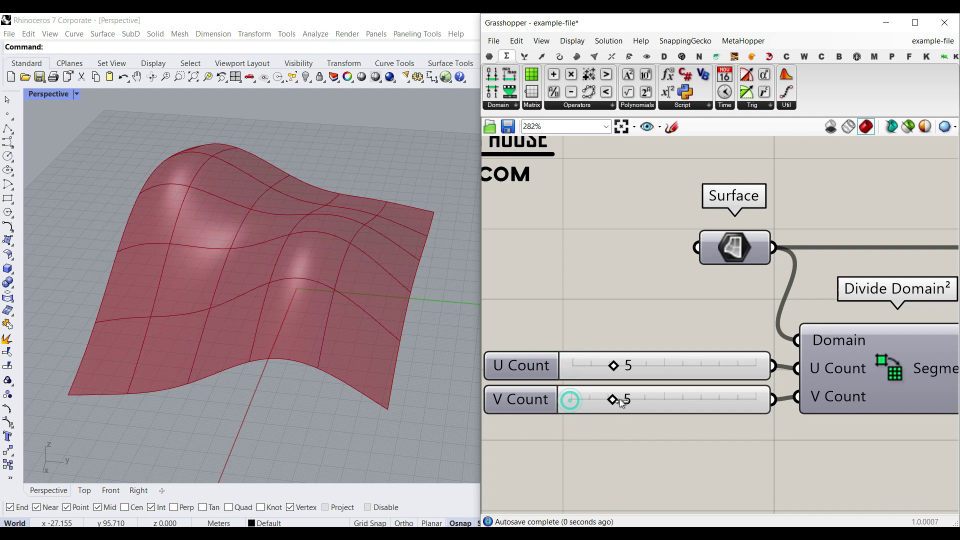
# Bake the Isotrim subsurfaces into Rhino, select individual pieces to inspect the subdivision, and undo the bake.
pyautogui.moveTo(793, 302); pyautogui.dragTo(672, 297, button='right')
pyautogui.scroll(-3, 672, 297)
pyautogui.moveTo(877, 284); pyautogui.dragTo(681, 299, button='right')
pyautogui.scroll(2, 729, 294)
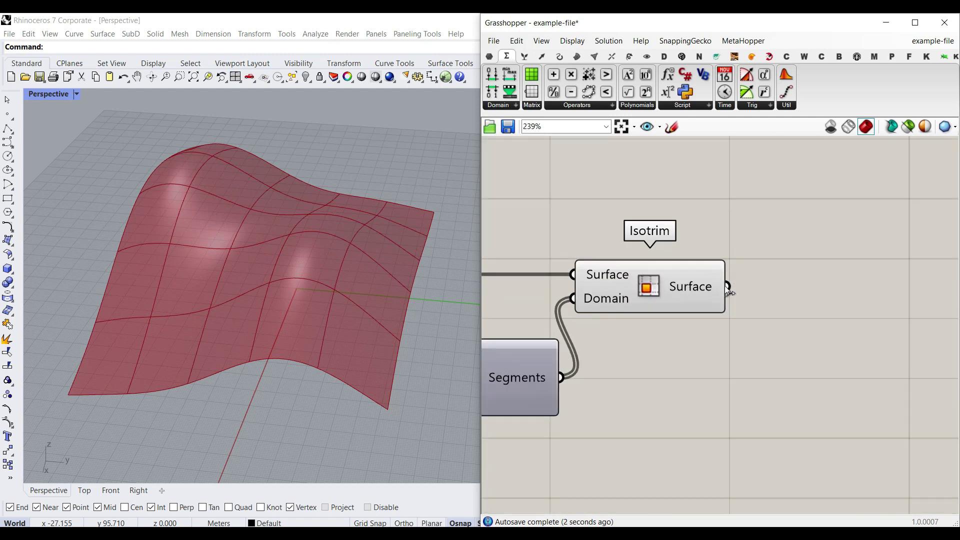
pyautogui.rightClick(682, 274)
pyautogui.click(711, 295)
pyautogui.click(724, 410)
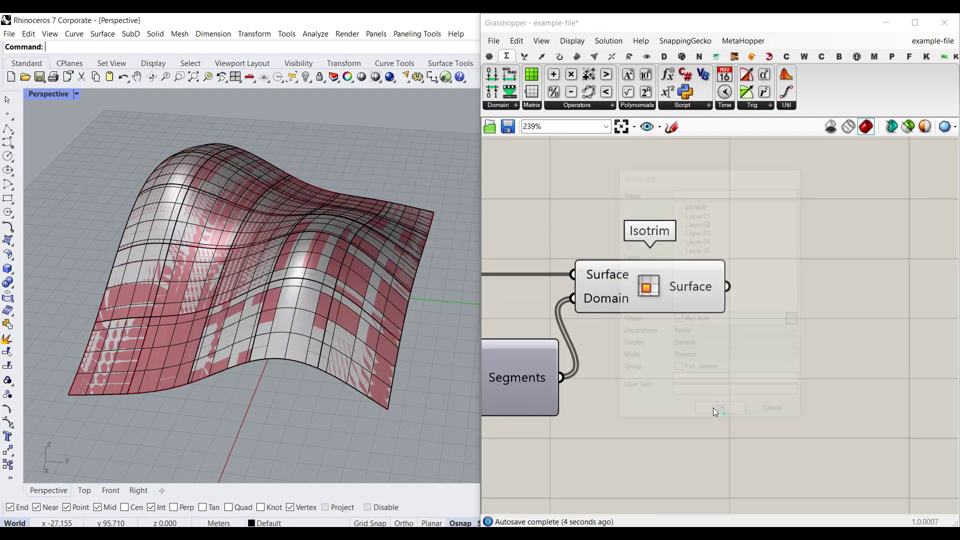
pyautogui.moveTo(268, 340); pyautogui.dragTo(274, 339, button='right')
pyautogui.click(287, 336)
pyautogui.click(308, 273)
pyautogui.click(462, 342)
pyautogui.hotkey('ctrl', 'z')
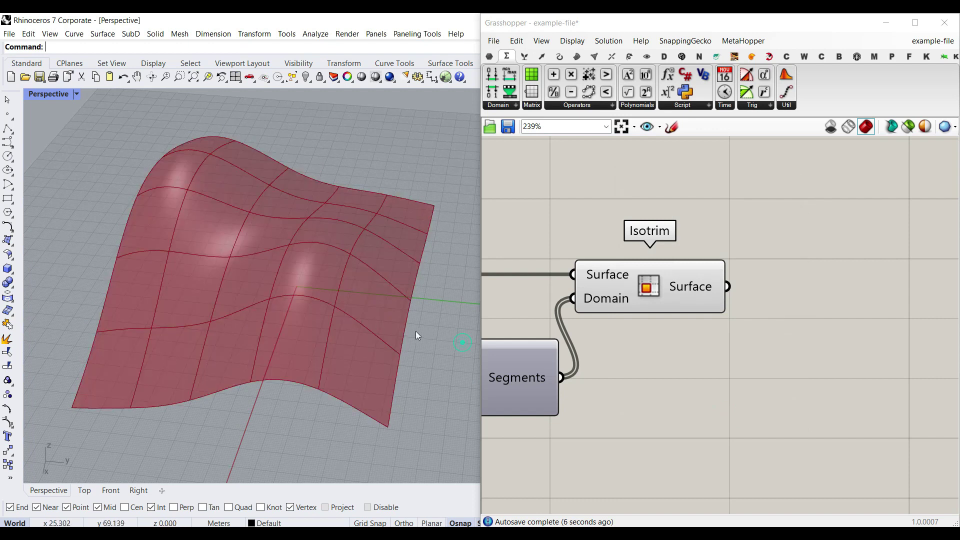
# Add a Deconstruct Brep component and connect the Isotrim subsurfaces to its Brep input.
pyautogui.scroll(6, 295, 287)
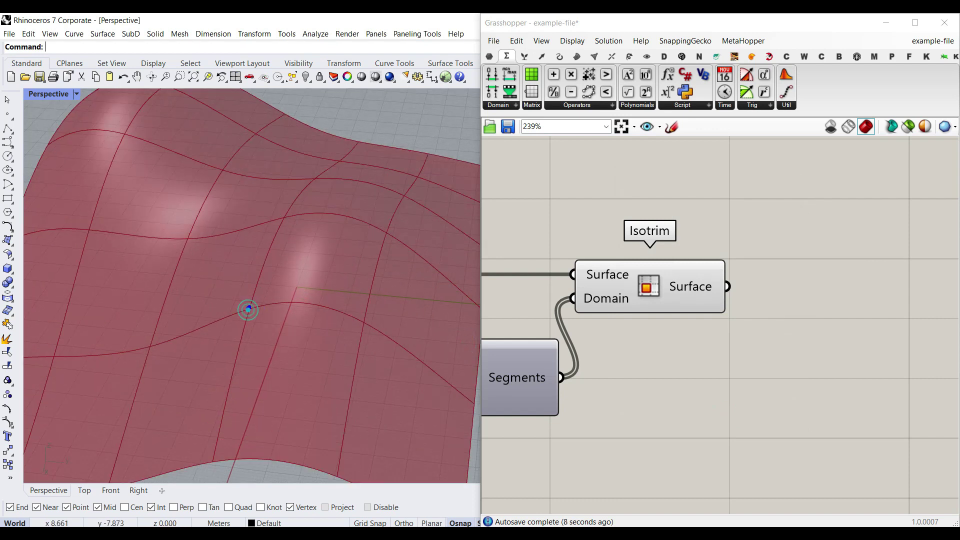
pyautogui.moveTo(248, 310); pyautogui.dragTo(284, 220)
pyautogui.click(576, 56)
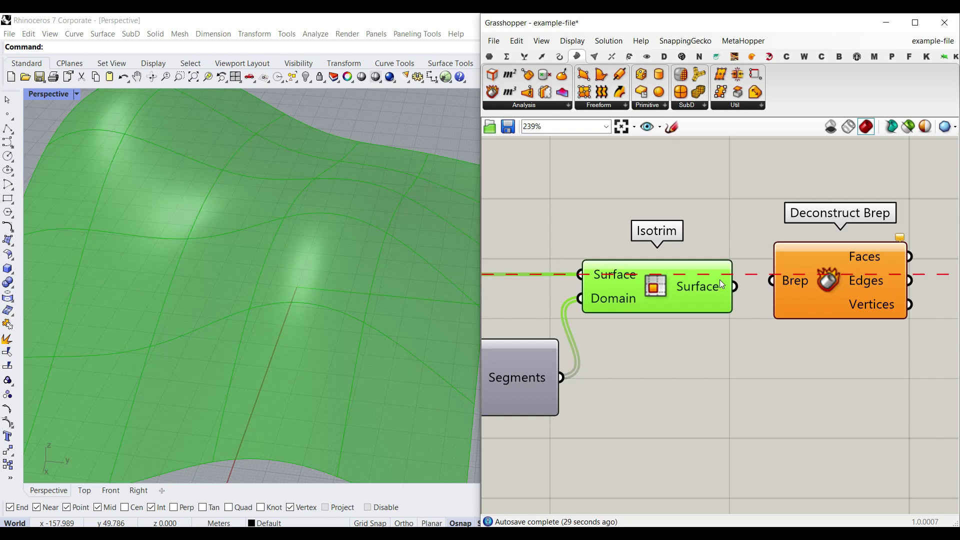
pyautogui.moveTo(720, 280); pyautogui.dragTo(775, 281)
pyautogui.moveTo(870, 280); pyautogui.dragTo(693, 244, button='right')
pyautogui.moveTo(692, 244); pyautogui.dragTo(695, 268)
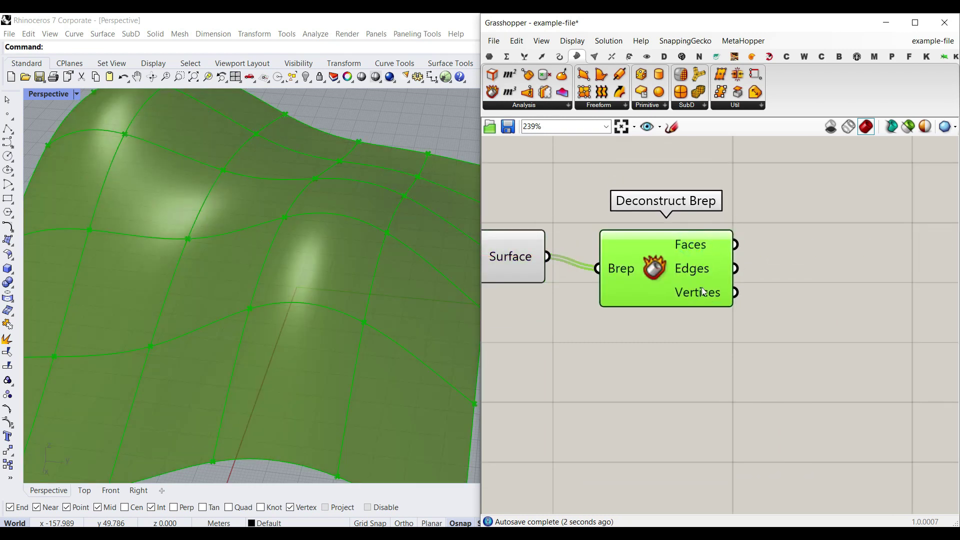
# Turn off the preview of the Isotrim component.
pyautogui.click(798, 296)
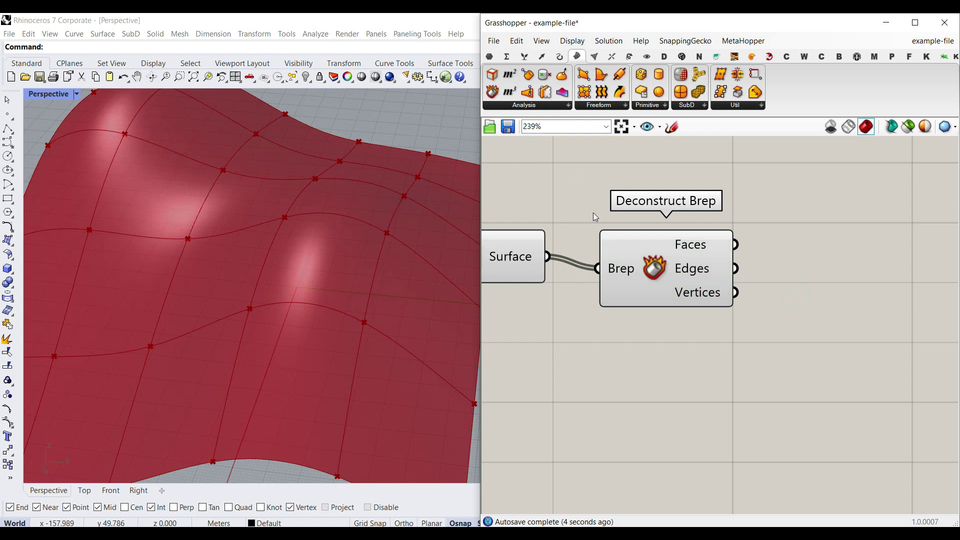
pyautogui.moveTo(494, 258); pyautogui.dragTo(540, 255, button='right')
pyautogui.rightClick(506, 254)
pyautogui.click(528, 278)
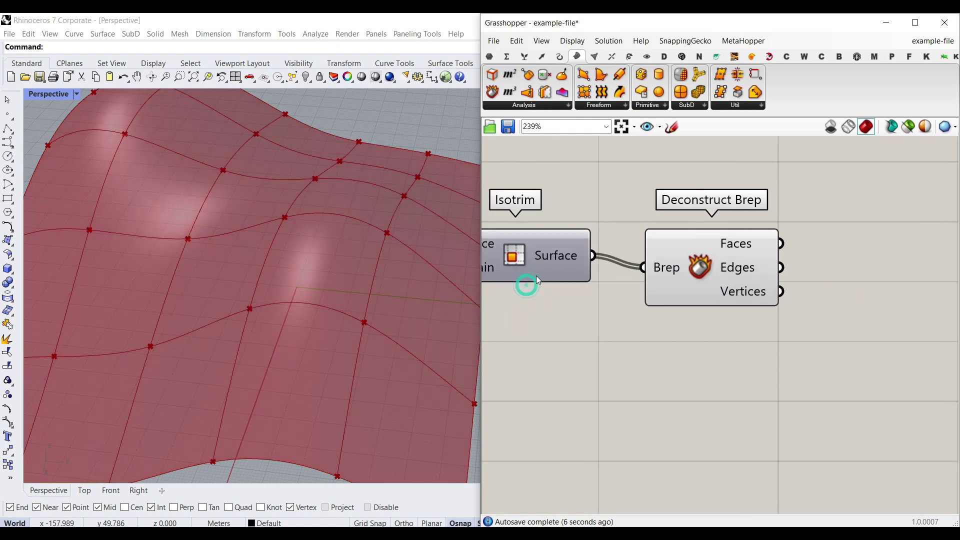
# Add a Curve parameter beside Deconstruct Brep and connect the Edges output to it.
pyautogui.moveTo(758, 279); pyautogui.dragTo(672, 281, button='right')
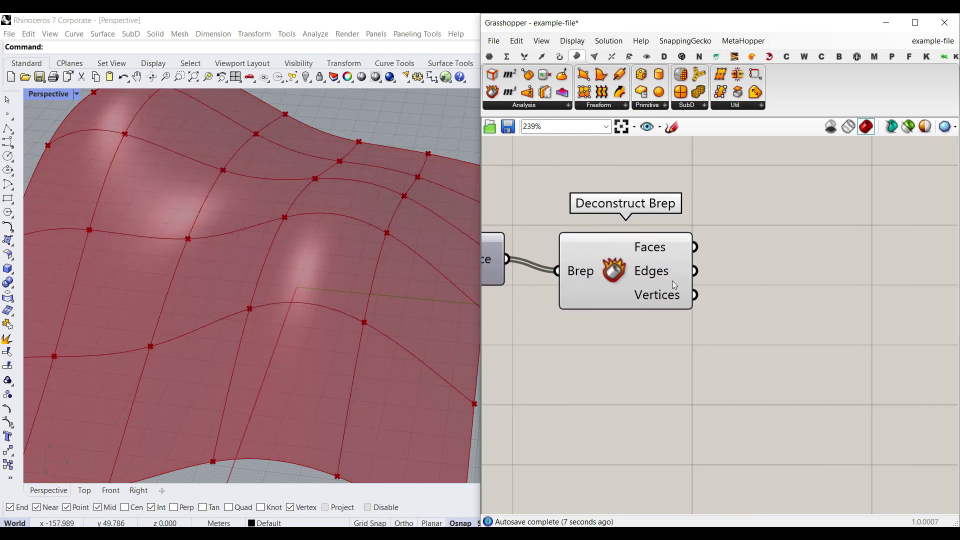
pyautogui.click(490, 56)
pyautogui.moveTo(527, 92); pyautogui.dragTo(751, 282)
pyautogui.moveTo(681, 274); pyautogui.dragTo(719, 283)
pyautogui.moveTo(747, 283); pyautogui.dragTo(761, 258)
# Bake the edge curves into Rhino, select one segment to check for overlapping curves, and undo the bake.
pyautogui.rightClick(763, 258)
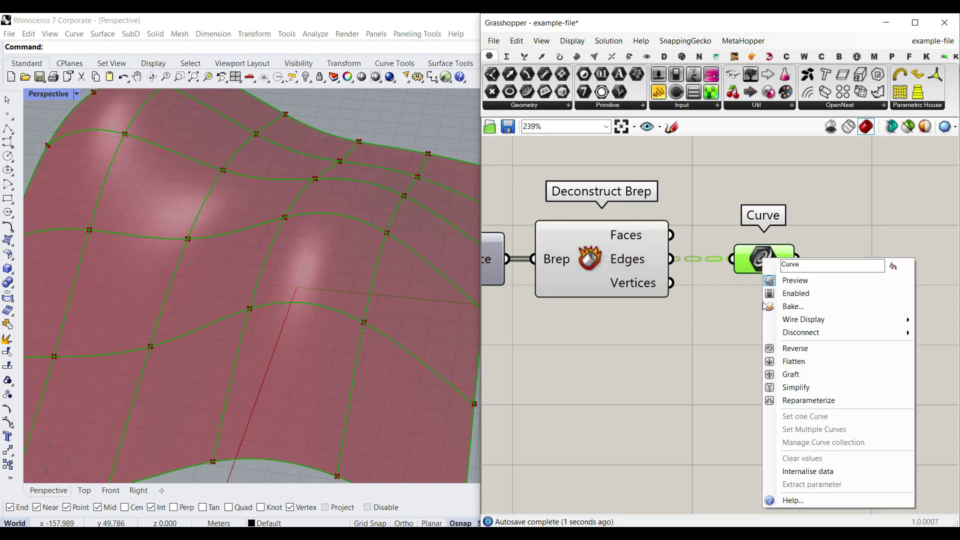
pyautogui.click(766, 307)
pyautogui.click(789, 418)
pyautogui.scroll(3, 303, 223)
pyautogui.click(277, 200)
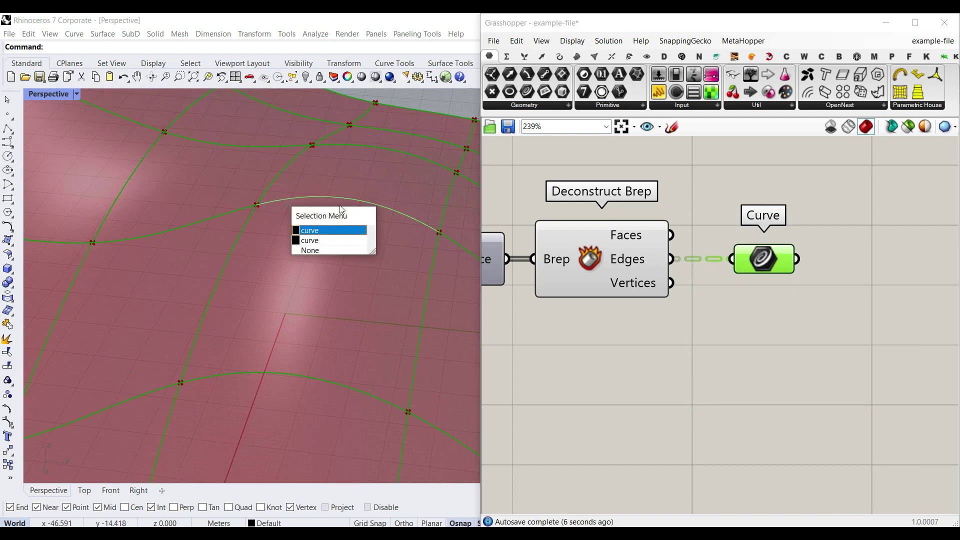
pyautogui.click(368, 181)
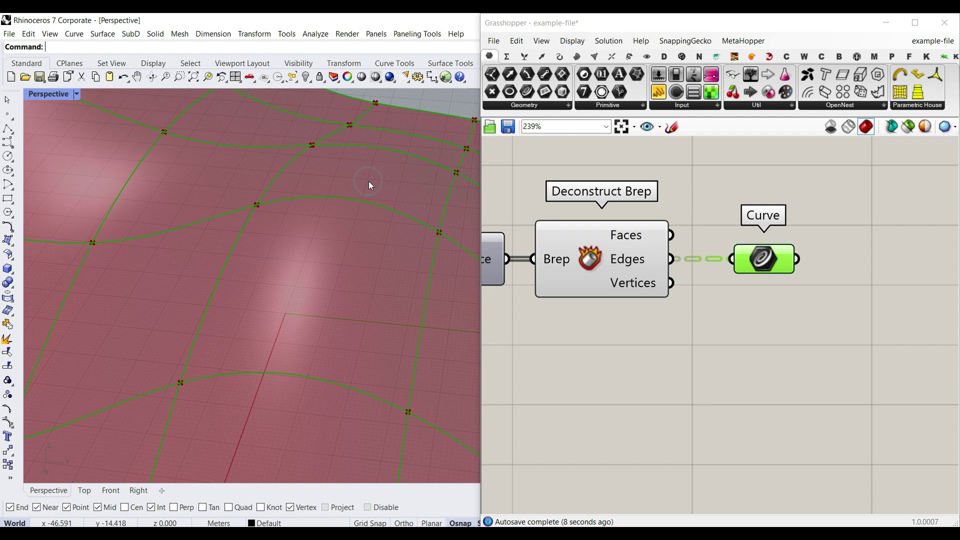
# Flatten the Curve parameter that holds the subsurface edges.
pyautogui.moveTo(870, 278); pyautogui.dragTo(706, 299, button='right')
pyautogui.rightClick(606, 274)
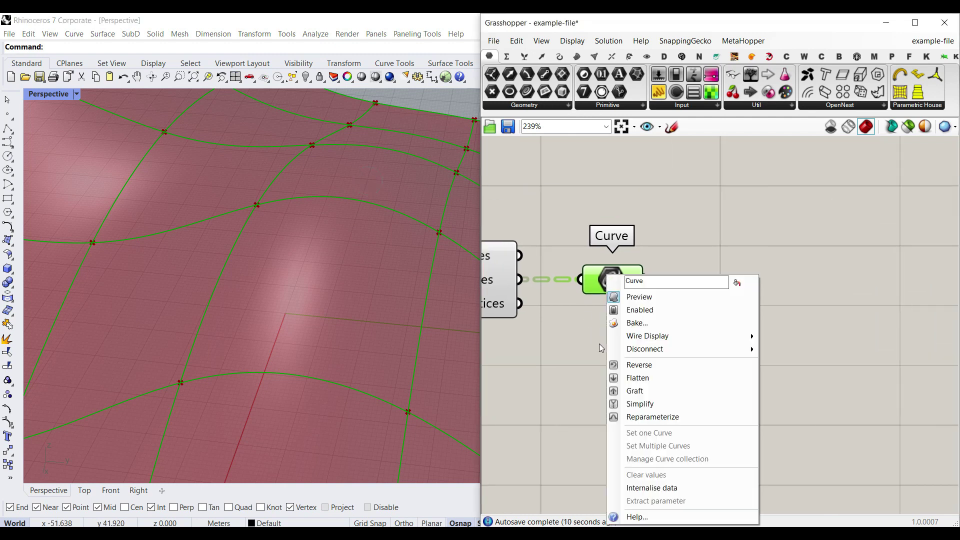
pyautogui.click(626, 377)
pyautogui.moveTo(615, 290)
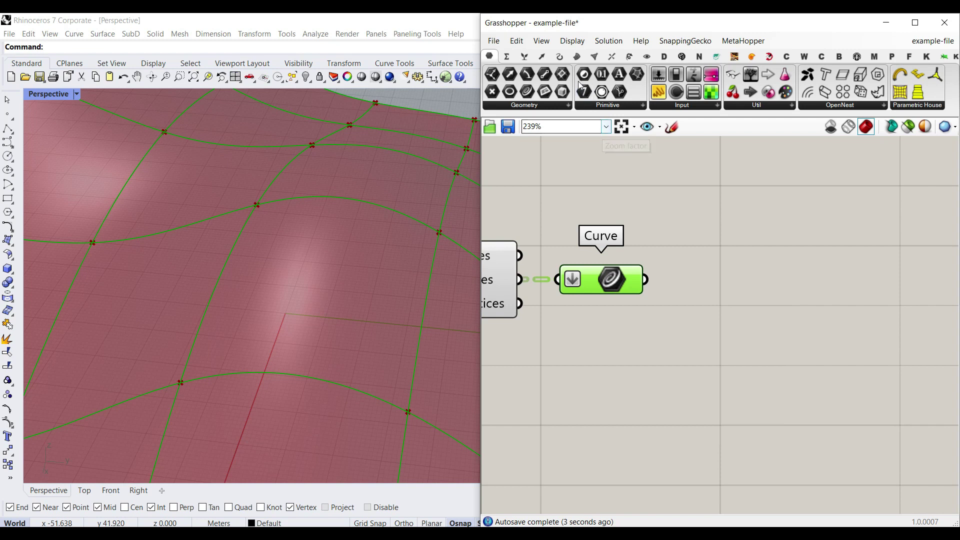
# Add a Curve Middle component and connect the flattened Curve parameter to its Curve input.
pyautogui.click(559, 57)
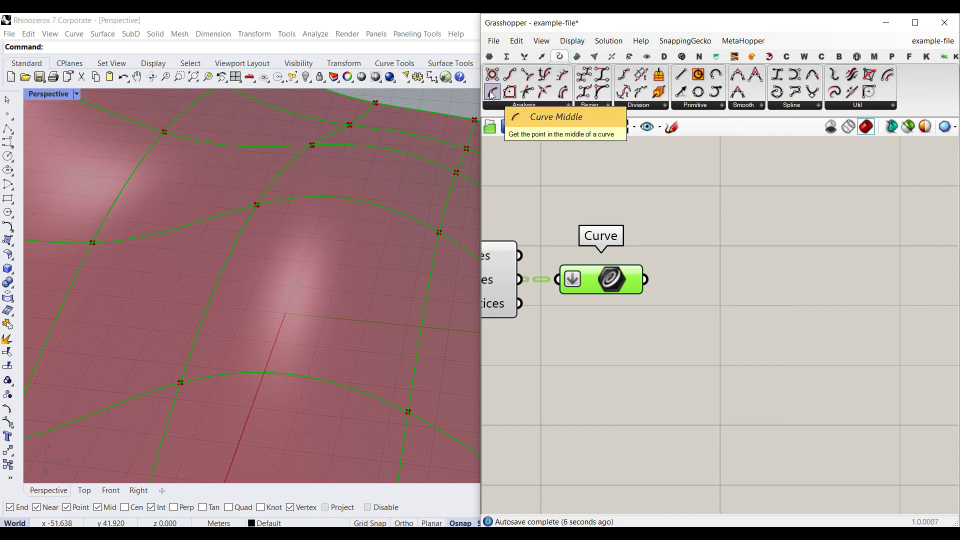
pyautogui.moveTo(492, 91); pyautogui.dragTo(734, 330)
pyautogui.moveTo(645, 279); pyautogui.dragTo(644, 333)
pyautogui.moveTo(711, 335); pyautogui.dragTo(626, 325, button='right')
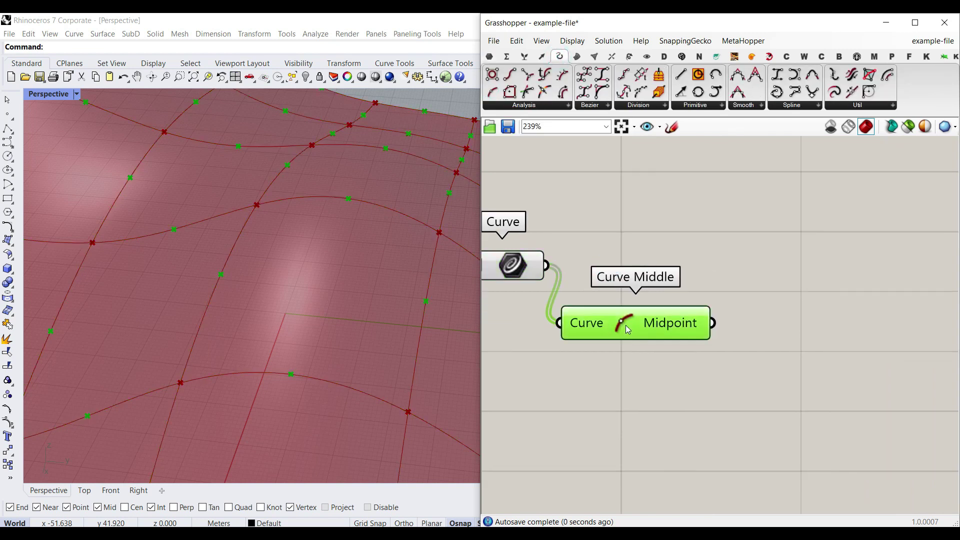
# Add a Cull Duplicates component, connect the curve midpoints to its Points input, and set it to Leave One.
pyautogui.click(543, 57)
pyautogui.click(650, 106)
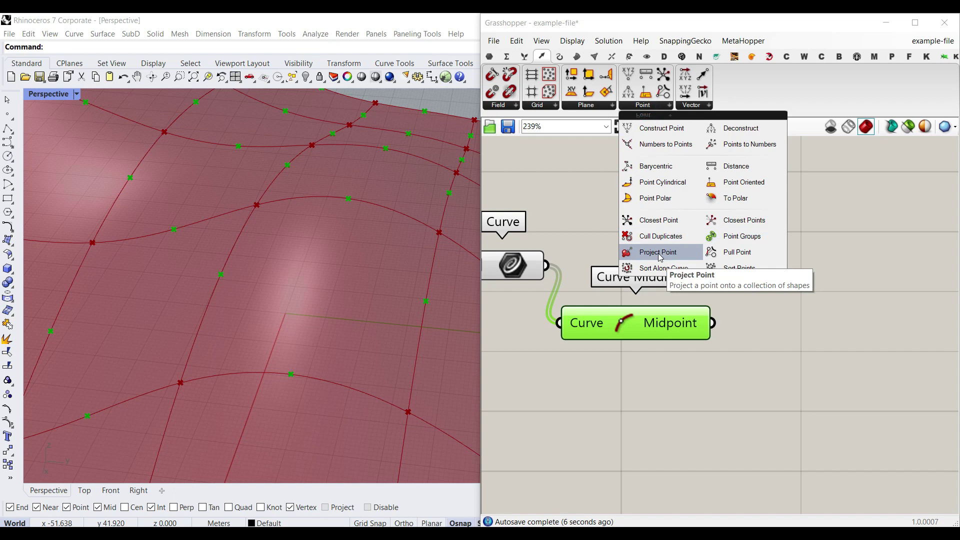
pyautogui.click(660, 236)
pyautogui.click(808, 350)
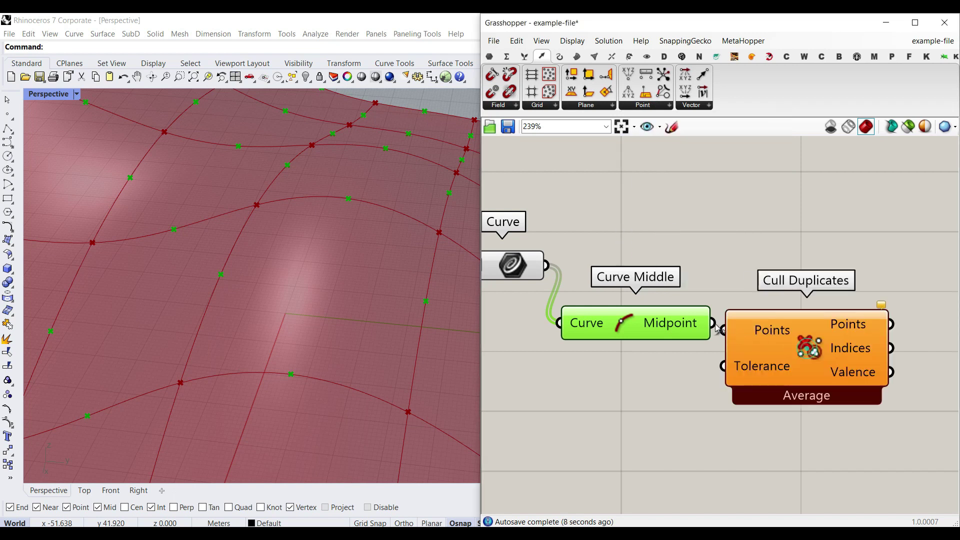
pyautogui.rightClick(809, 345)
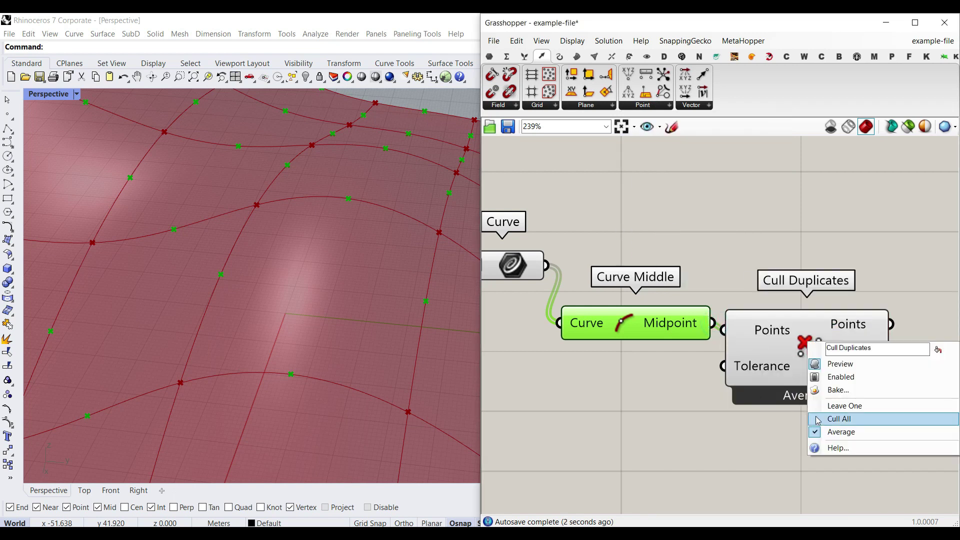
pyautogui.click(840, 404)
pyautogui.moveTo(781, 362); pyautogui.dragTo(683, 350, button='right')
pyautogui.moveTo(695, 335); pyautogui.dragTo(727, 329)
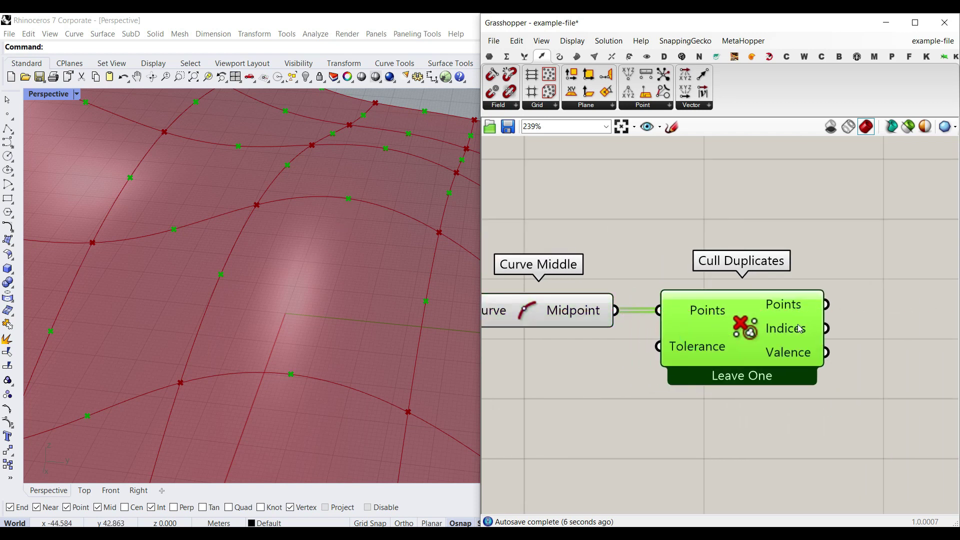
# Add a List Item component and connect the flattened Curve parameter to List and Cull Duplicates' Indices to Index.
pyautogui.moveTo(803, 330)
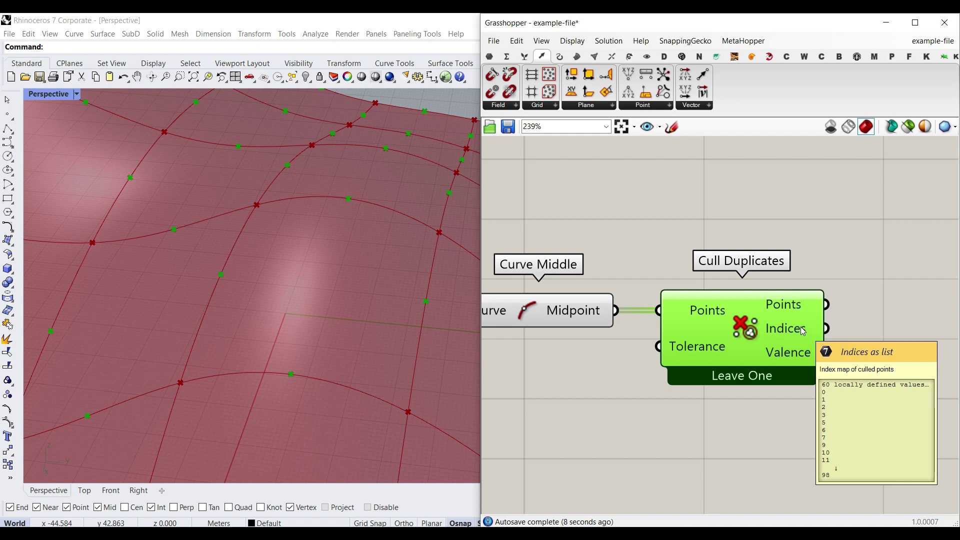
pyautogui.click(524, 56)
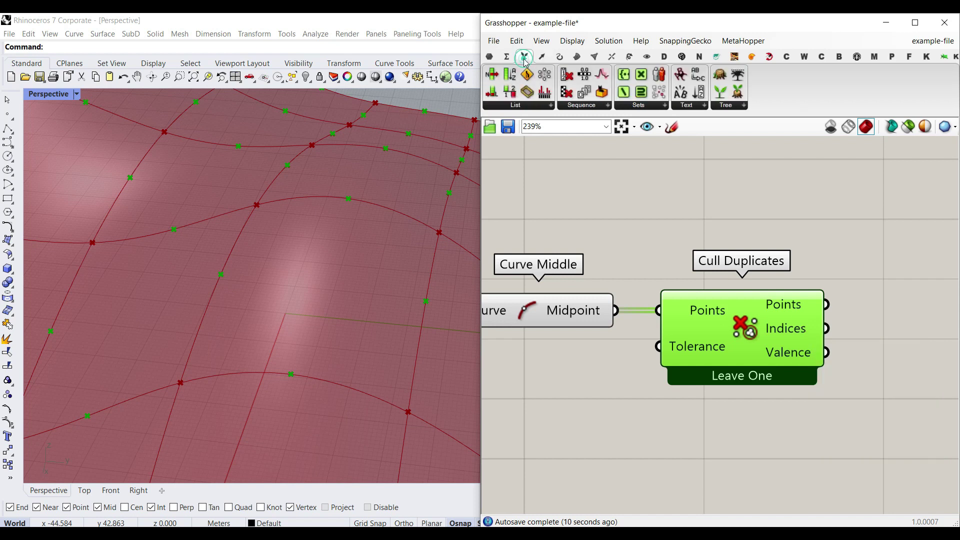
pyautogui.click(493, 77)
pyautogui.scroll(-2, 635, 261)
pyautogui.click(832, 240)
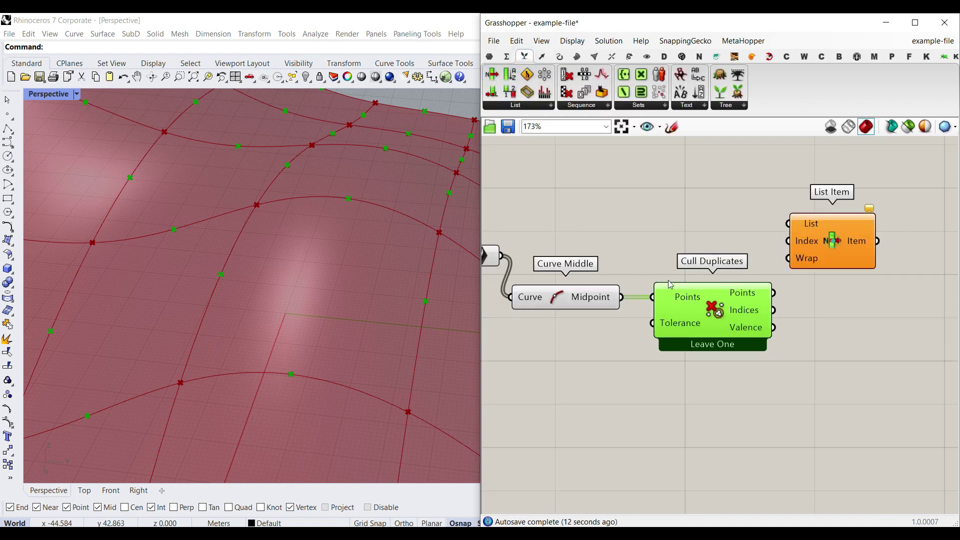
pyautogui.moveTo(714, 242); pyautogui.dragTo(834, 240, button='right')
pyautogui.moveTo(620, 253); pyautogui.dragTo(908, 220)
pyautogui.moveTo(934, 249); pyautogui.dragTo(760, 236, button='right')
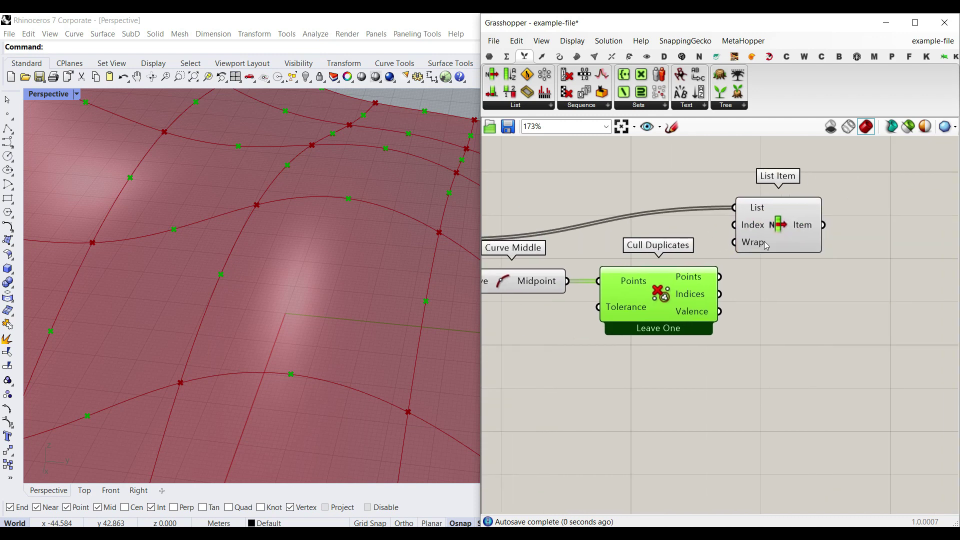
pyautogui.moveTo(763, 224); pyautogui.dragTo(790, 256)
pyautogui.scroll(1, 708, 288)
pyautogui.moveTo(722, 296); pyautogui.dragTo(800, 265)
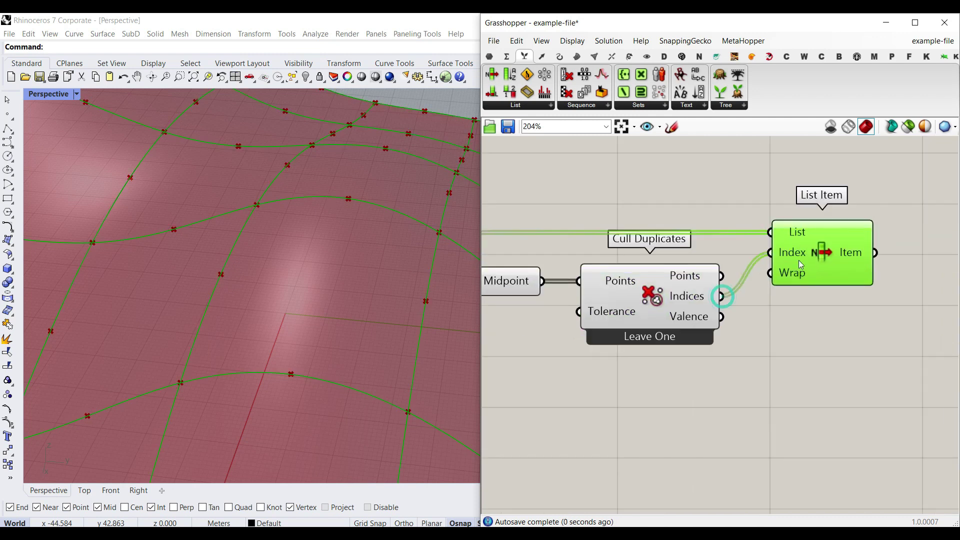
# Turn off the previews of Deconstruct Brep, Curve, Curve Middle and Cull Duplicates.
pyautogui.scroll(-3, 751, 305)
pyautogui.moveTo(779, 347); pyautogui.dragTo(510, 249)
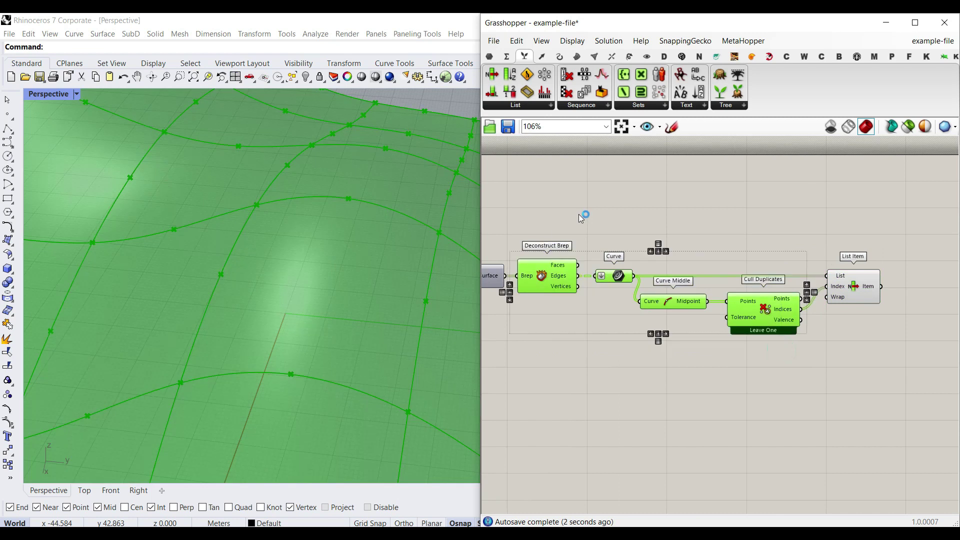
pyautogui.rightClick(578, 214)
pyautogui.click(609, 235)
# Compare the number of curves in the Curve parameter with the number in List Item's output.
pyautogui.click(609, 277)
pyautogui.scroll(2, 609, 277)
pyautogui.moveTo(614, 276)
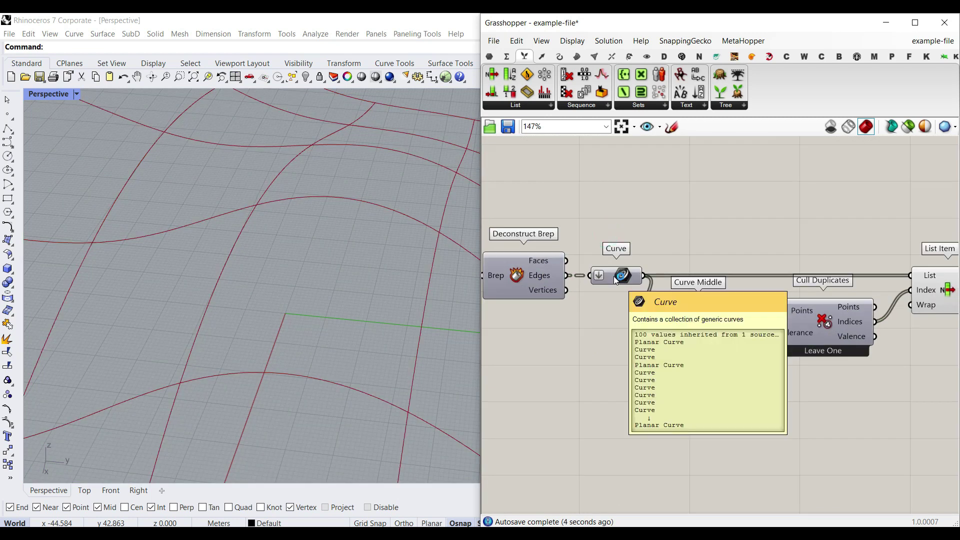
pyautogui.moveTo(839, 272); pyautogui.dragTo(617, 235, button='right')
pyautogui.moveTo(745, 253)
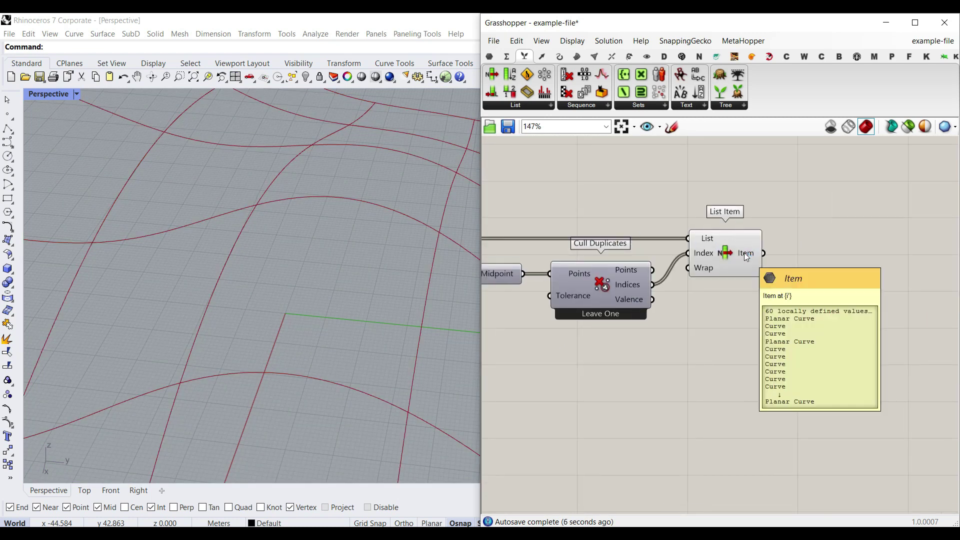
# Bake the List Item curves into Rhino, select one segment to check for duplicates, and undo the bake.
pyautogui.scroll(-4, 242, 277)
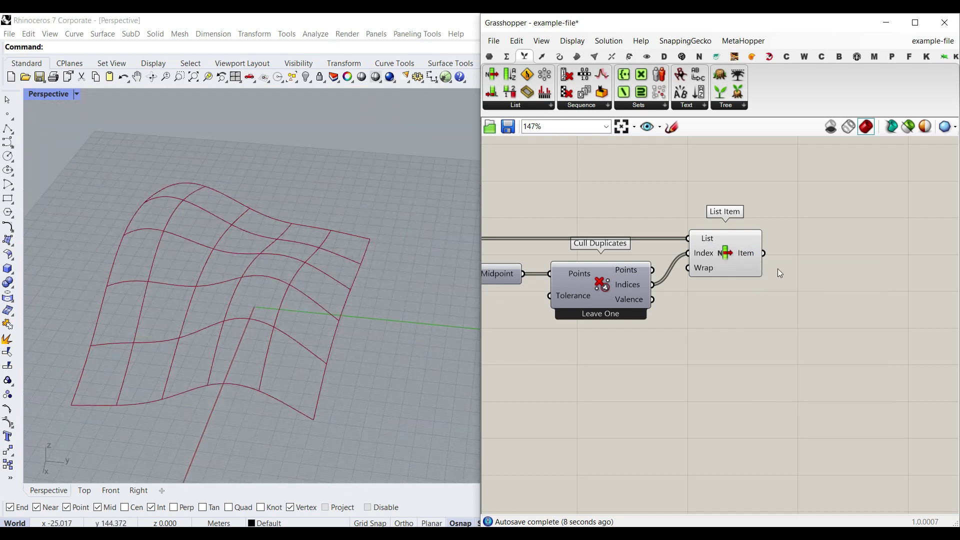
pyautogui.rightClick(745, 254)
pyautogui.click(758, 270)
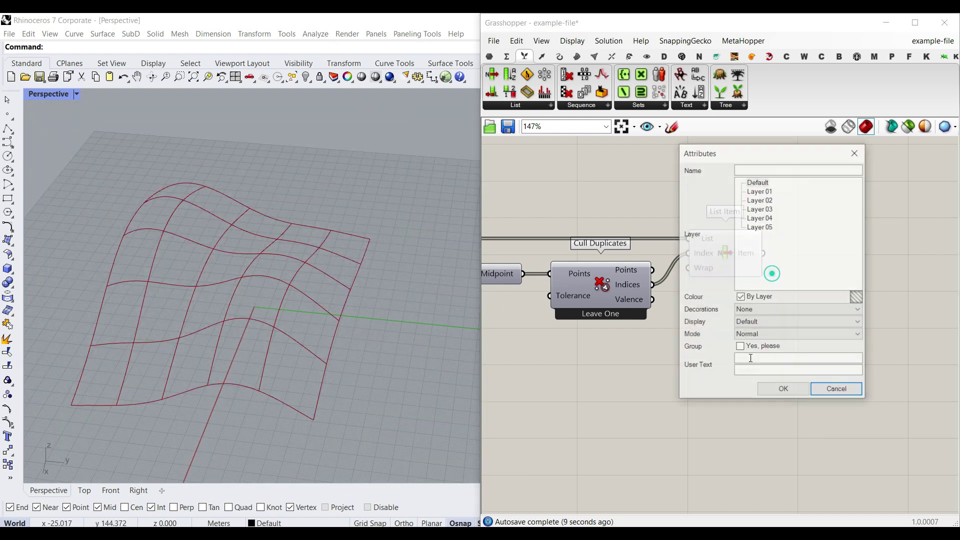
pyautogui.click(769, 391)
pyautogui.click(243, 285)
pyautogui.scroll(4, 236, 301)
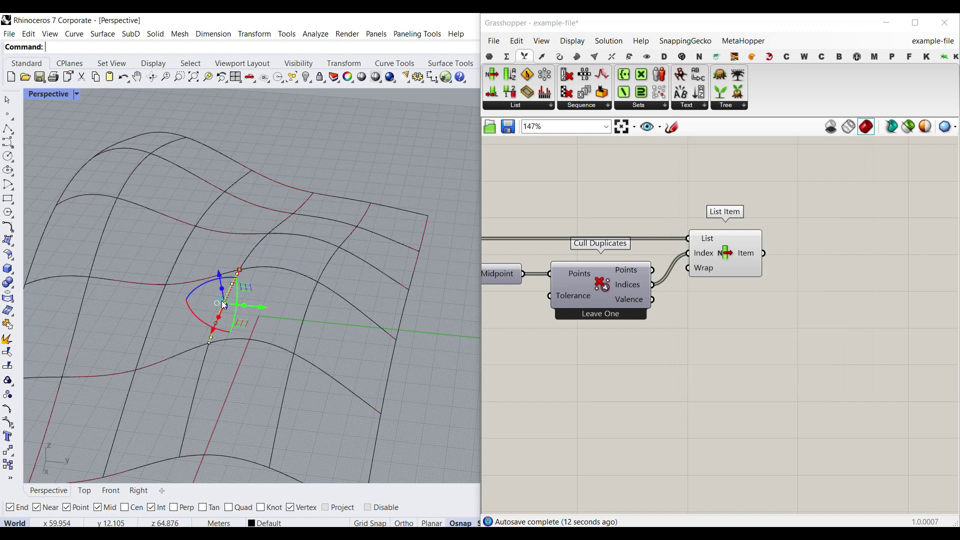
pyautogui.click(218, 257)
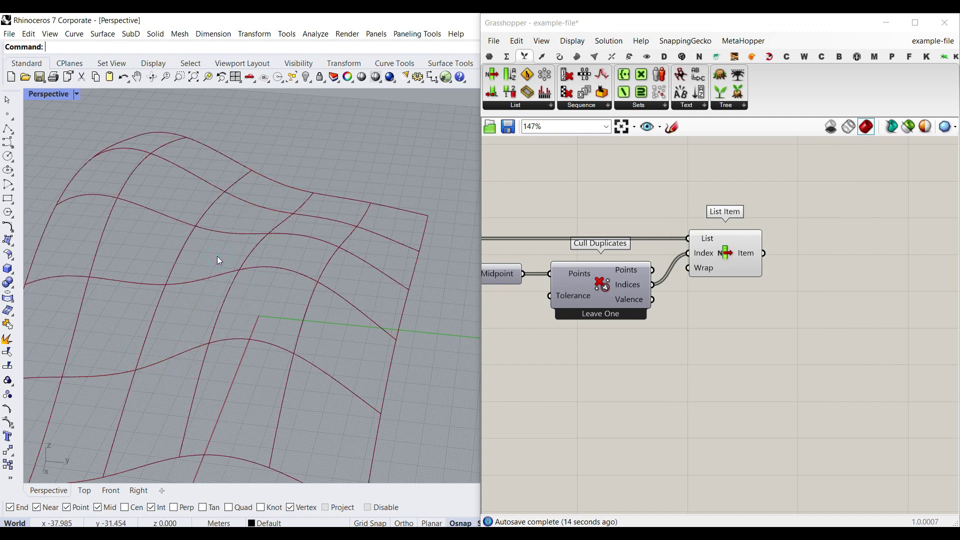
# Add an End Points component and connect List Item's Item output to its Curve input.
pyautogui.moveTo(840, 286); pyautogui.dragTo(693, 313, button='right')
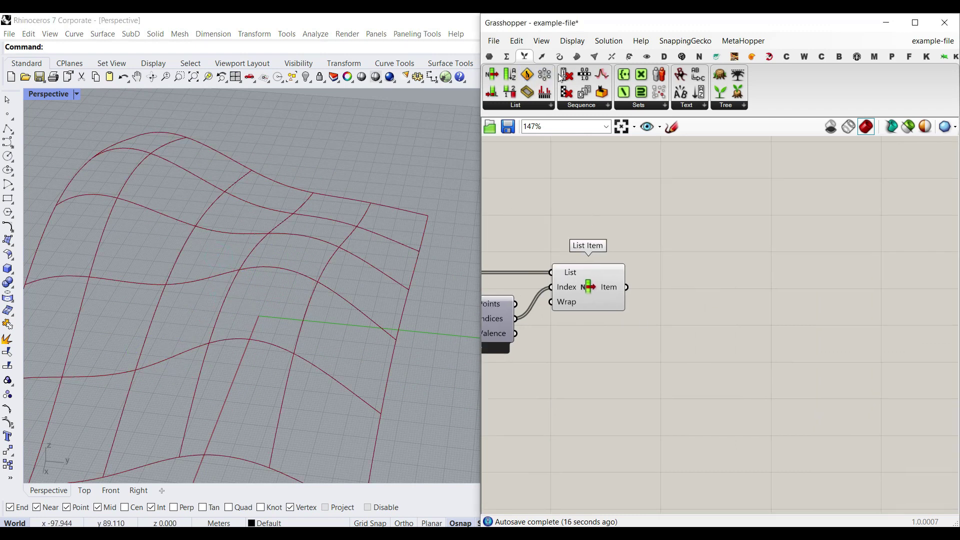
pyautogui.click(559, 56)
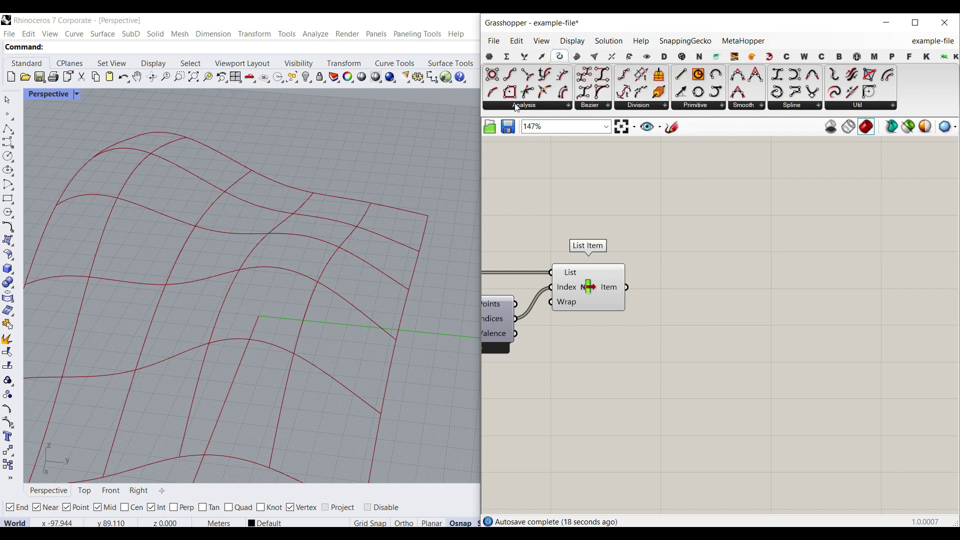
pyautogui.moveTo(510, 75); pyautogui.dragTo(686, 280)
pyautogui.scroll(3, 651, 286)
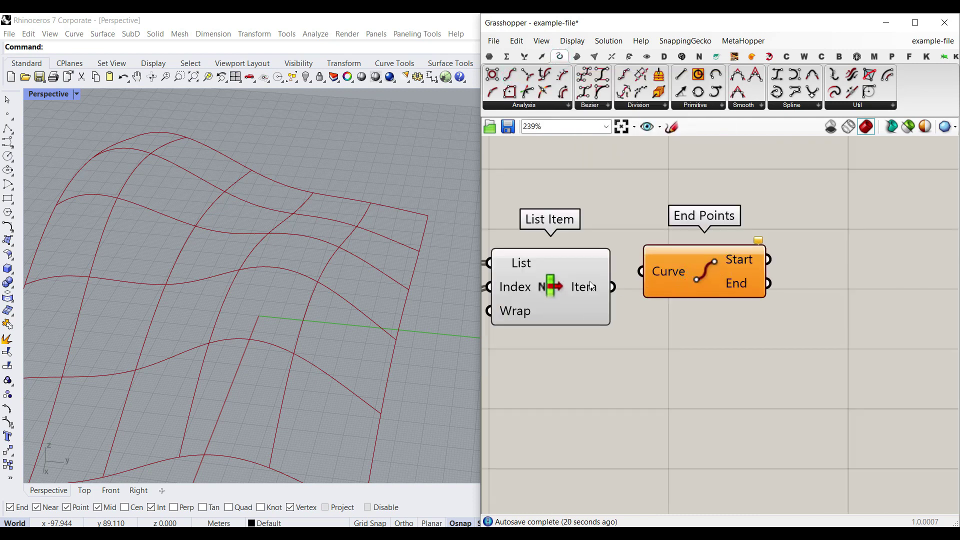
pyautogui.click(590, 281)
pyautogui.moveTo(611, 287); pyautogui.dragTo(645, 272)
pyautogui.moveTo(703, 293); pyautogui.dragTo(592, 290, button='right')
pyautogui.moveTo(592, 272); pyautogui.dragTo(600, 287)
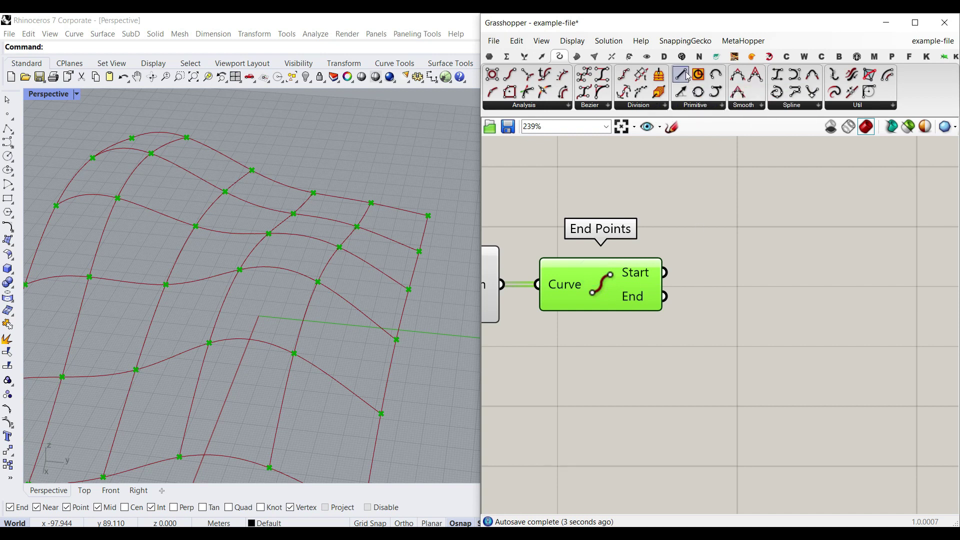
# Add a Line component and connect End Points' Start and End outputs to Start Point and End Point.
pyautogui.moveTo(760, 294); pyautogui.dragTo(697, 297)
pyautogui.click(689, 352)
pyautogui.moveTo(689, 352); pyautogui.dragTo(782, 320, button='right')
# Turn off the previews of the Cull Duplicates, List Item and End Points components.
pyautogui.scroll(-5, 782, 320)
pyautogui.moveTo(779, 356); pyautogui.dragTo(620, 275)
pyautogui.middleClick(636, 226)
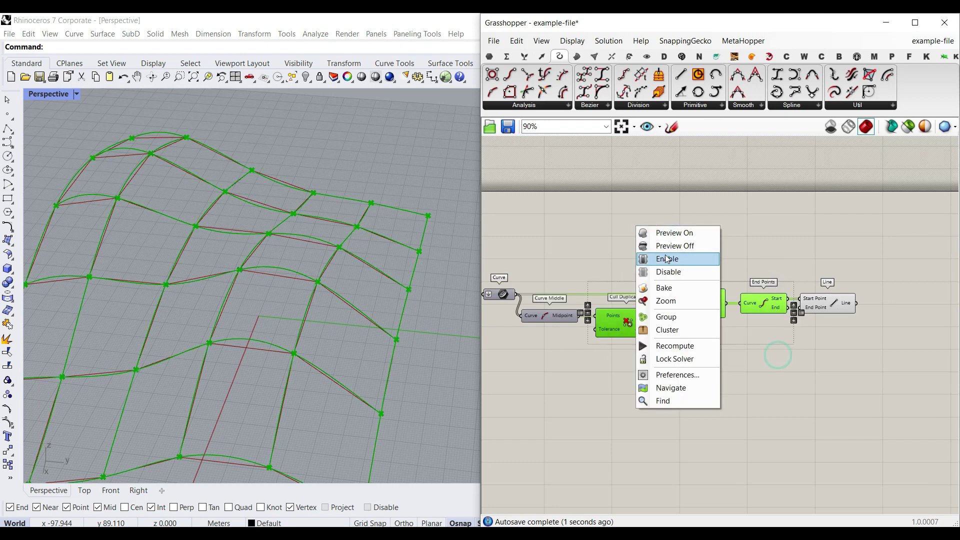
pyautogui.click(663, 245)
# Set the U Count slider to 6 and the V Count slider to 7.
pyautogui.moveTo(260, 281)
pyautogui.mouseDown(button='right')
pyautogui.moveTo(227, 265)
pyautogui.moveTo(300, 231)
pyautogui.moveTo(272, 289)
pyautogui.mouseUp(button='right')
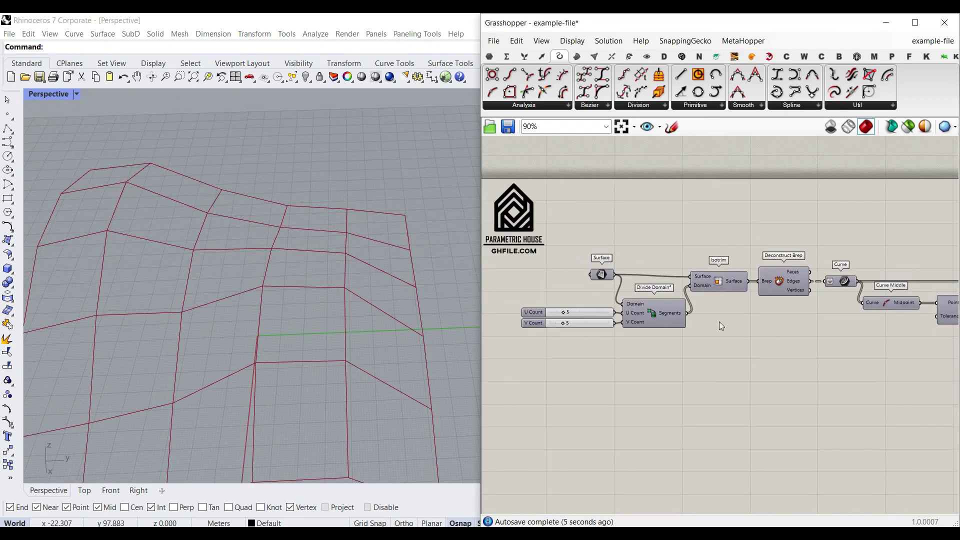
pyautogui.scroll(4, 550, 314)
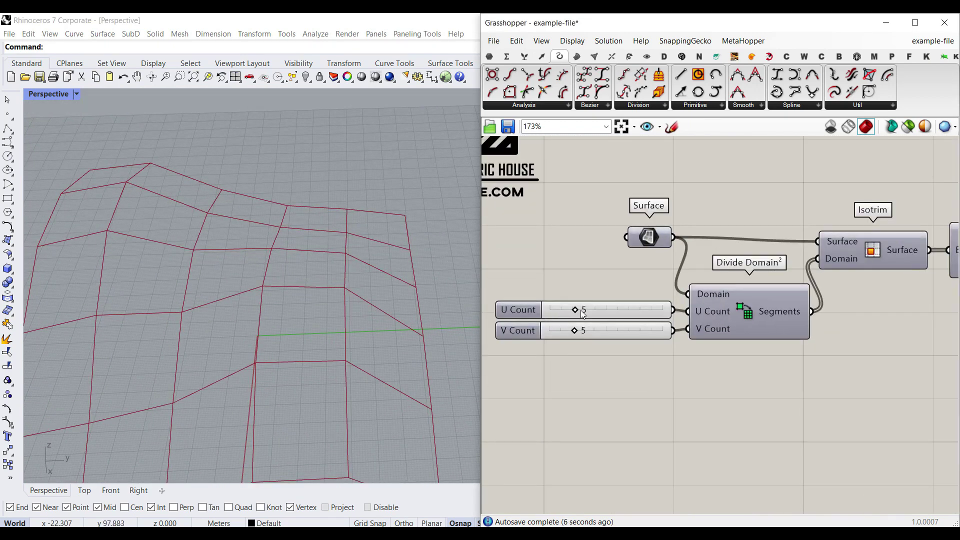
pyautogui.moveTo(576, 309); pyautogui.dragTo(602, 327)
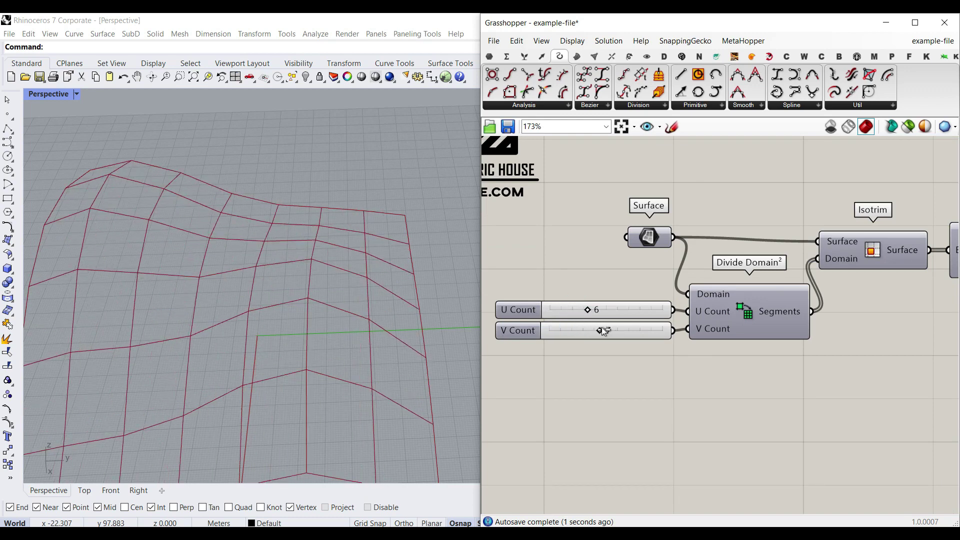
pyautogui.moveTo(280, 280); pyautogui.dragTo(291, 349, button='right')
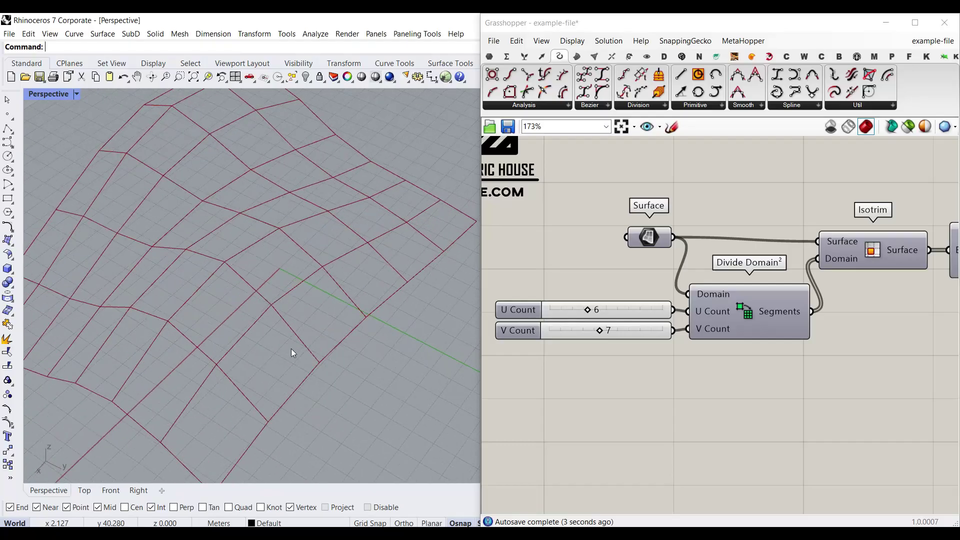